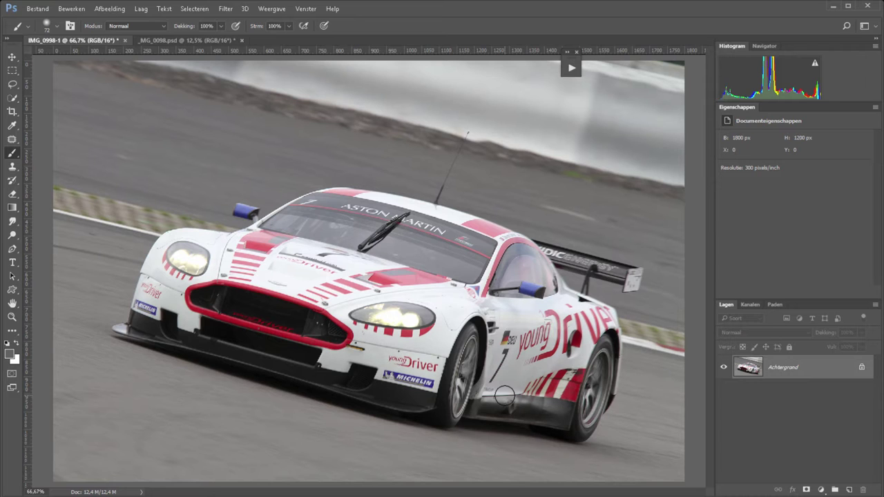
Open Image > Adjustments > Curves on the photo, then cancel without applying.
click(111, 9)
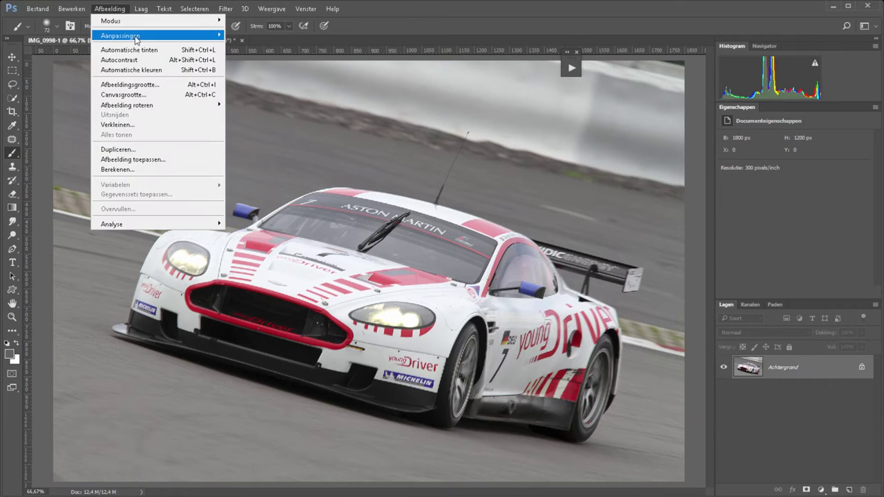
mouse_move(120, 35)
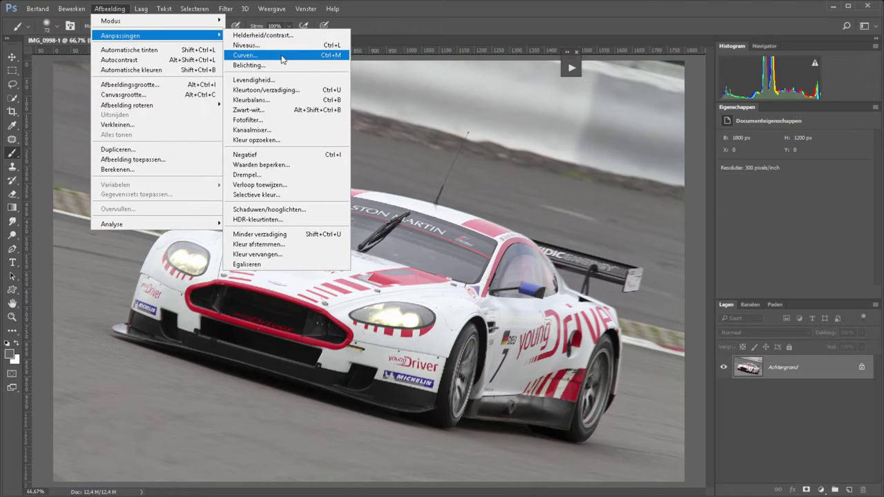
click(282, 59)
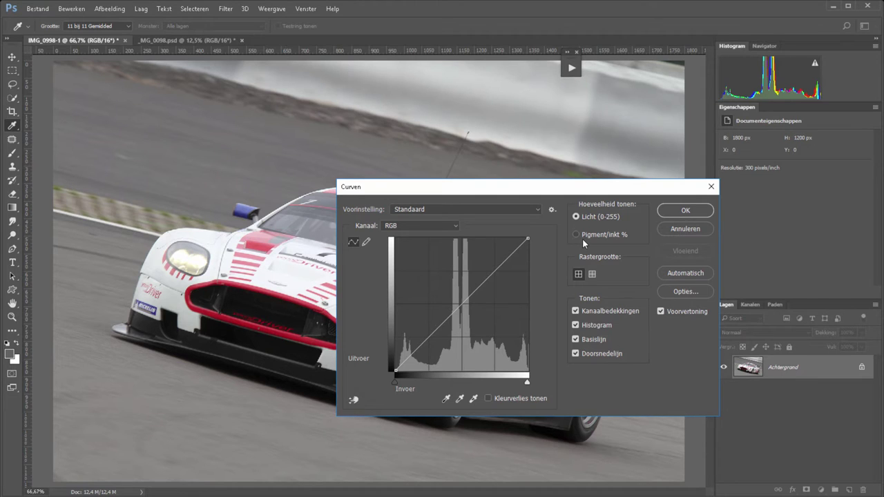
click(677, 230)
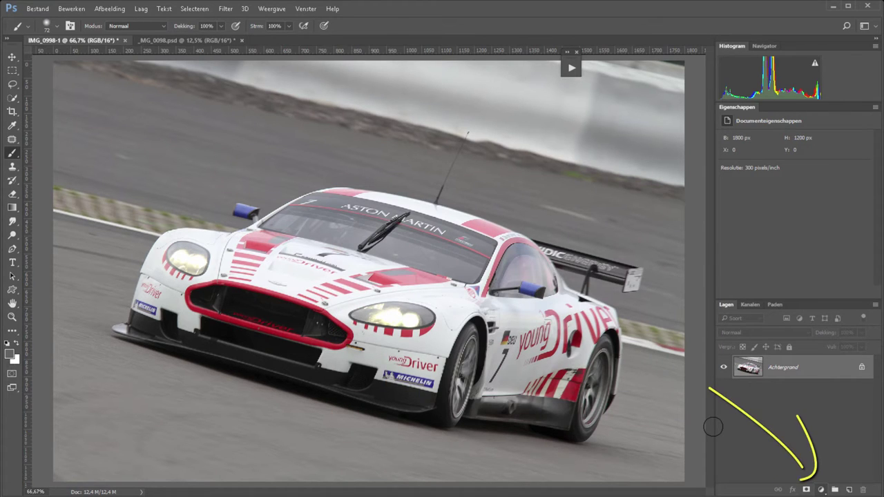
Add a Curves adjustment layer and float its Properties panel, enlarged and moved aside.
click(821, 490)
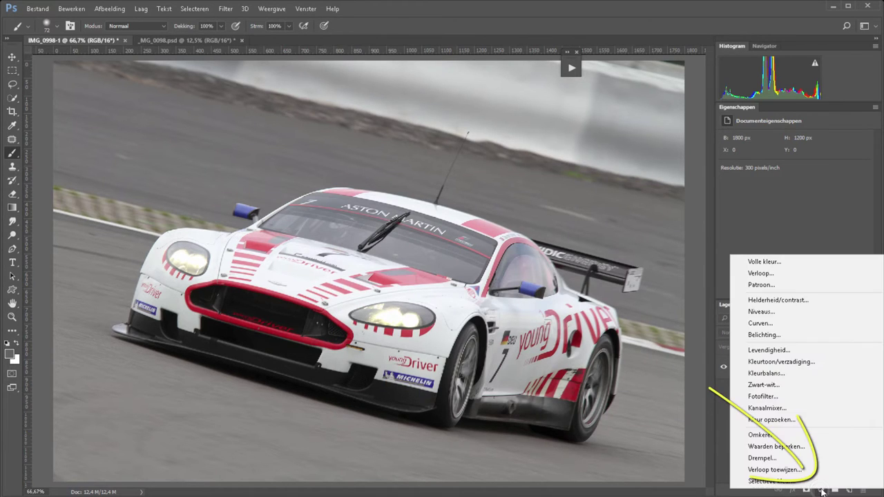
click(770, 323)
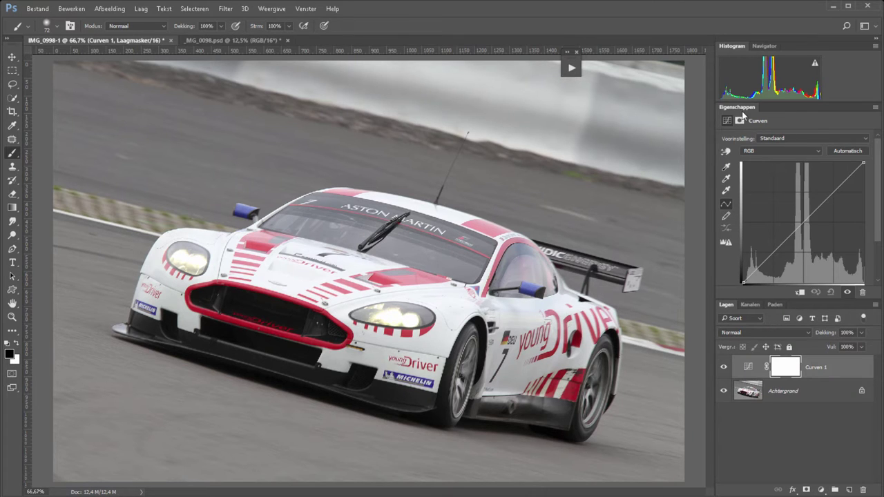
drag(737, 107, 109, 82)
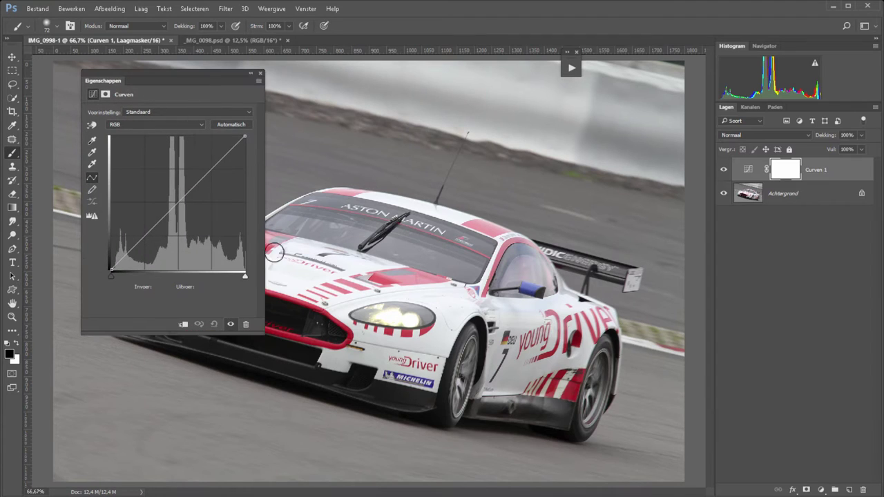
mouse_move(263, 331)
mouse_down()
mouse_move(345, 391)
mouse_move(332, 319)
mouse_up()
drag(224, 74, 182, 67)
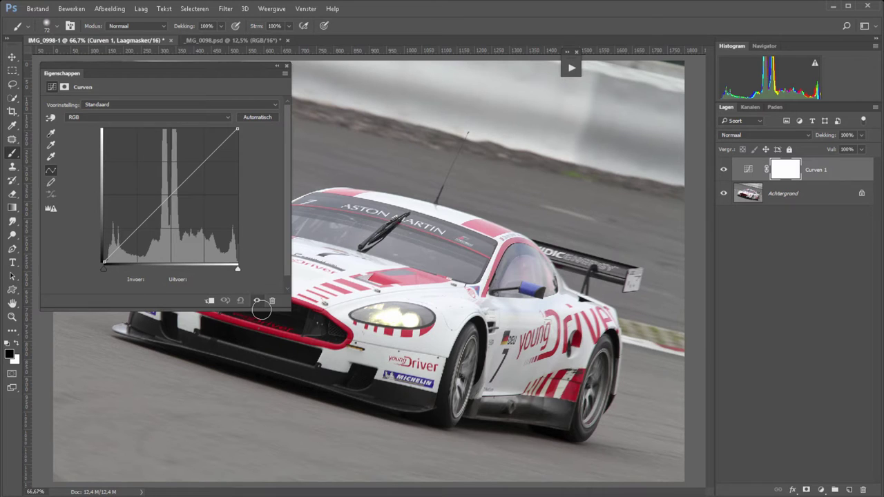
click(257, 301)
drag(105, 264, 134, 264)
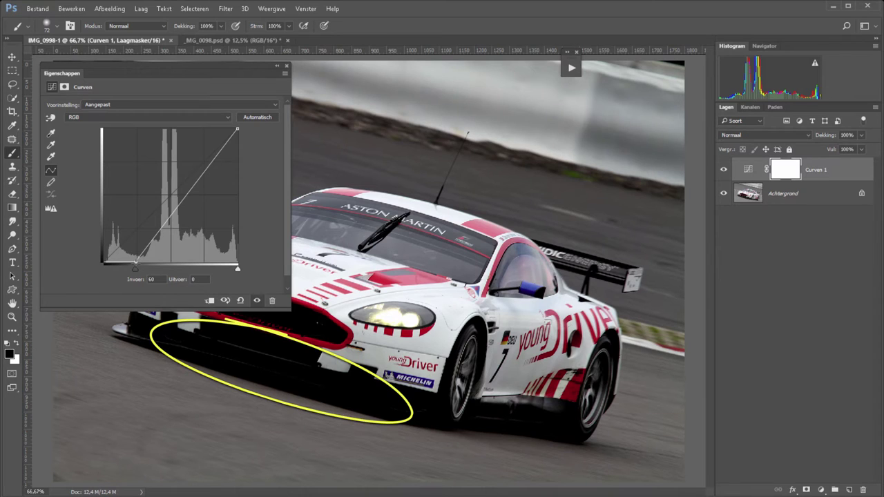
mouse_move(136, 264)
mouse_down()
mouse_move(102, 264)
mouse_move(94, 231)
mouse_up()
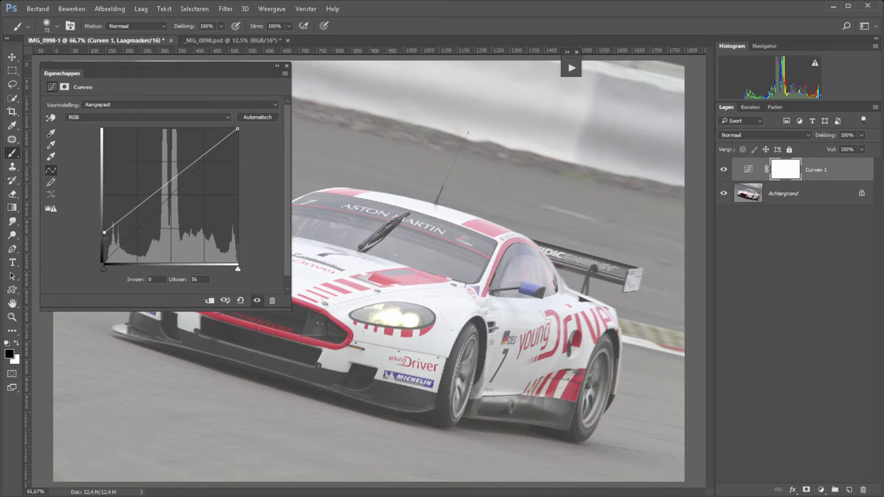
drag(93, 231, 95, 271)
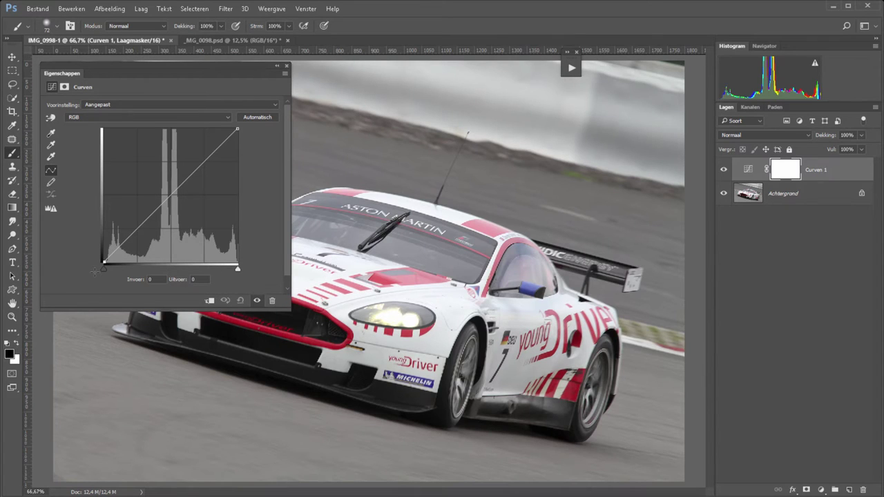
mouse_move(238, 129)
mouse_down()
mouse_move(237, 160)
mouse_move(224, 129)
mouse_move(205, 128)
mouse_up()
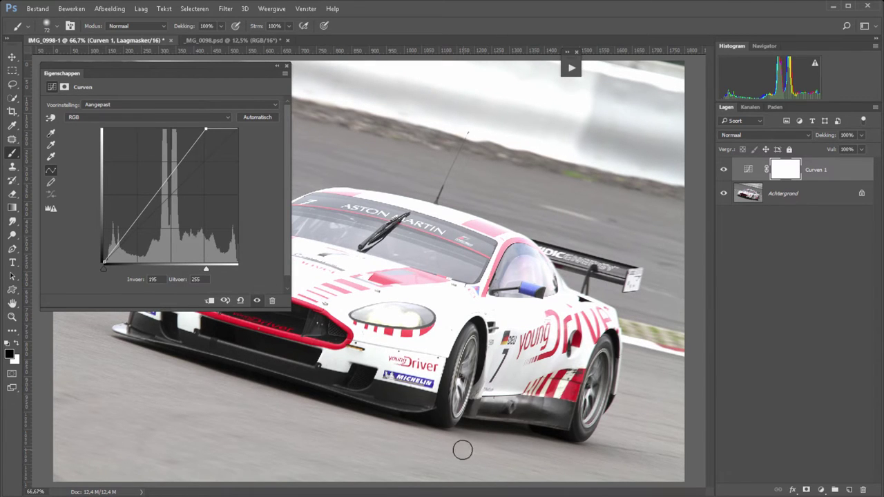
drag(205, 128, 250, 129)
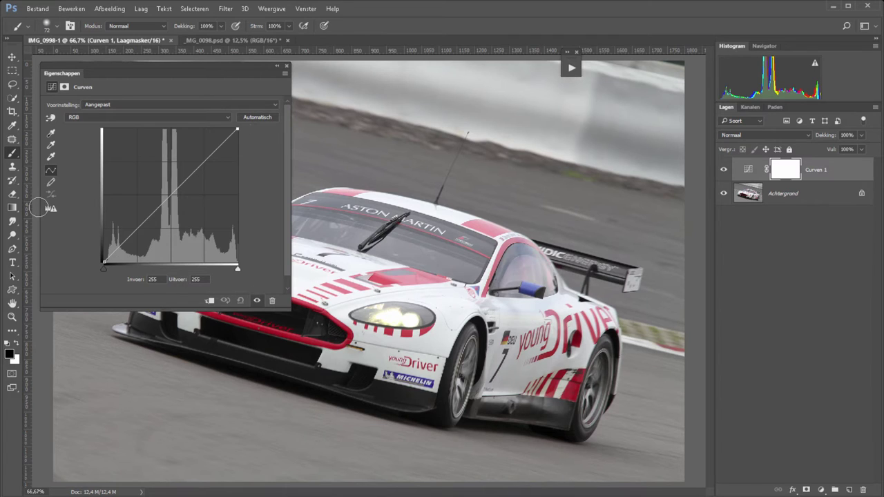
click(51, 183)
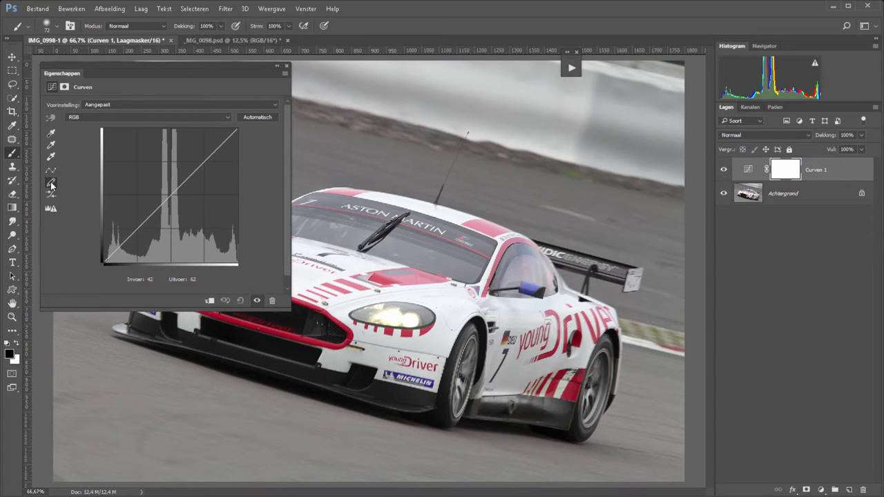
mouse_move(128, 226)
mouse_down()
mouse_move(176, 211)
mouse_move(200, 152)
mouse_move(235, 131)
mouse_up()
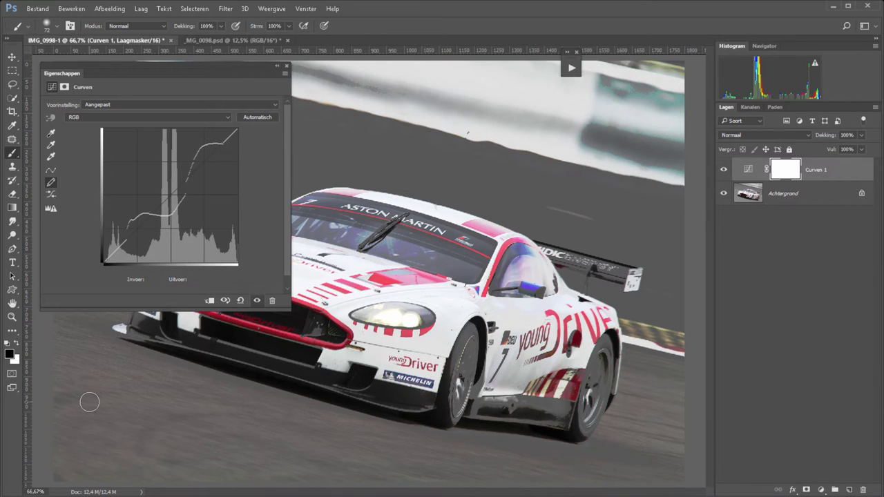
click(240, 300)
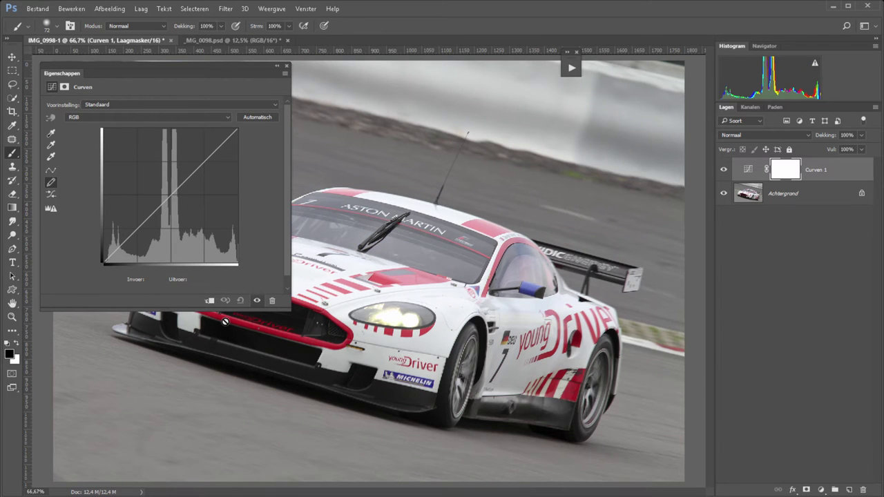
click(51, 172)
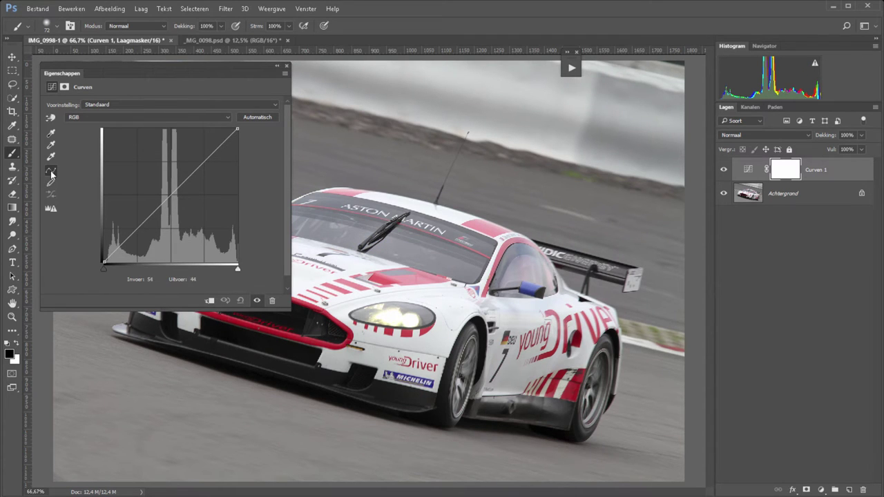
drag(138, 229, 138, 238)
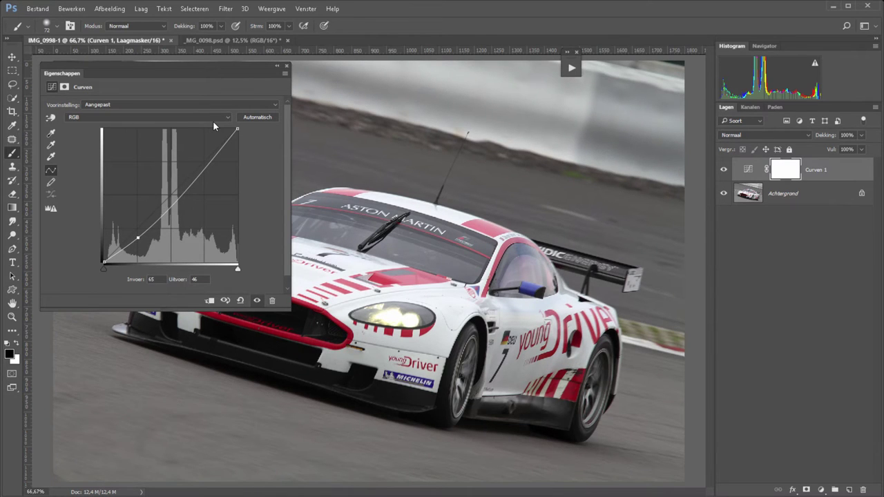
drag(207, 153, 207, 148)
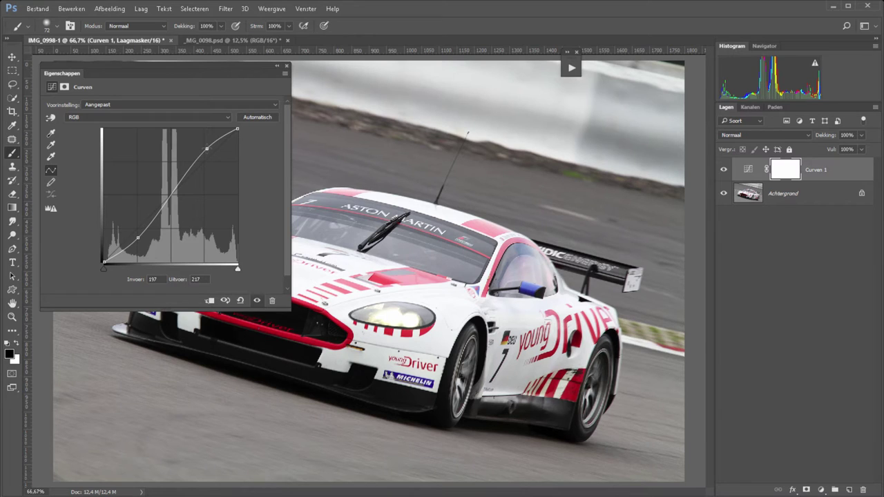
drag(199, 66, 192, 53)
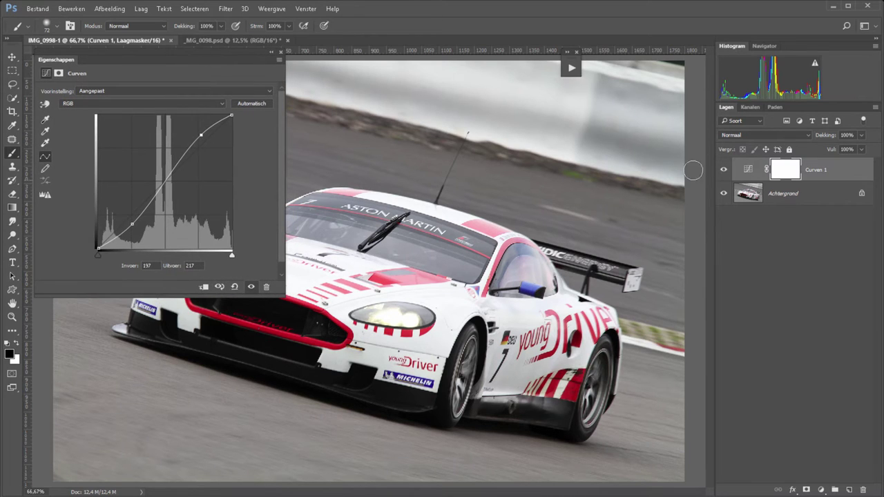
click(724, 170)
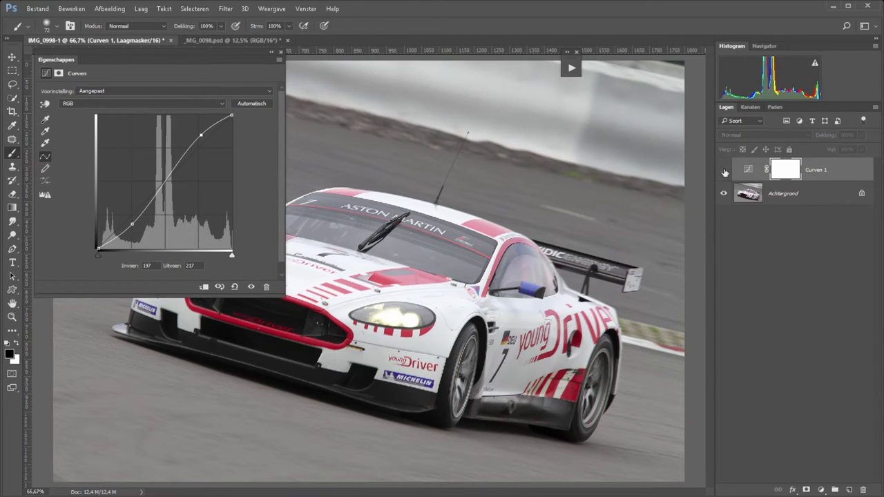
click(724, 170)
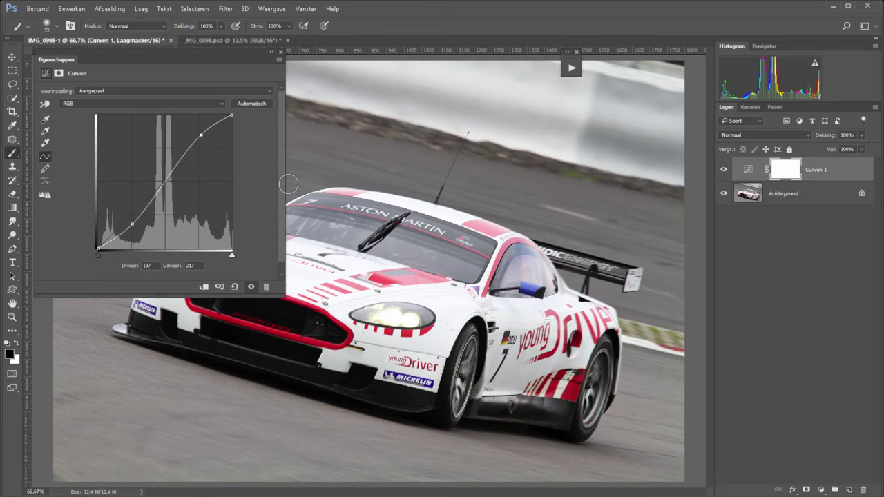
drag(132, 224, 140, 230)
drag(201, 135, 190, 131)
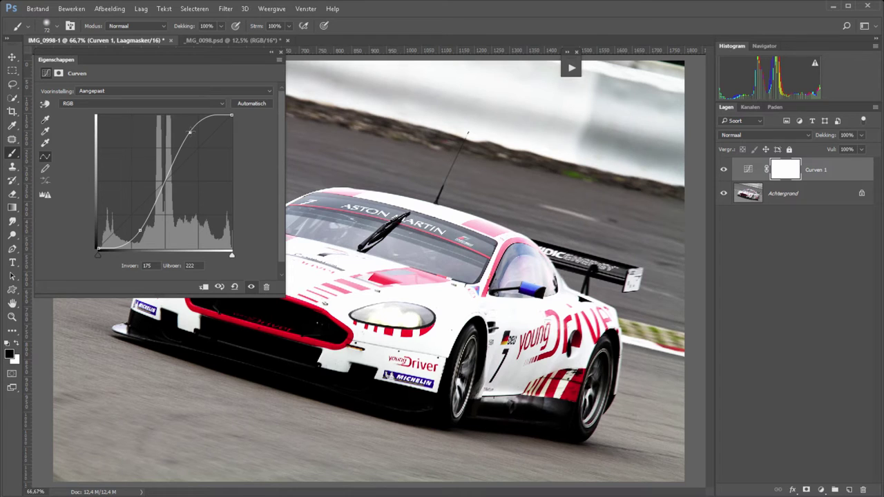
drag(212, 129, 186, 145)
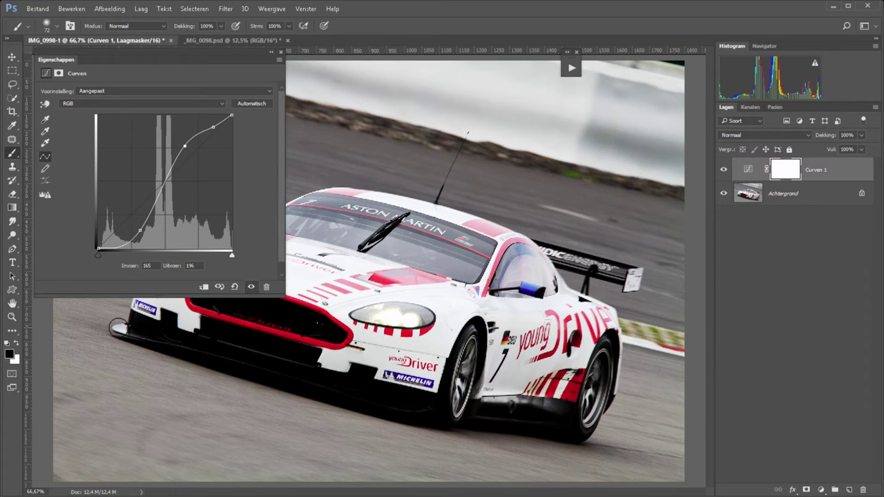
click(234, 287)
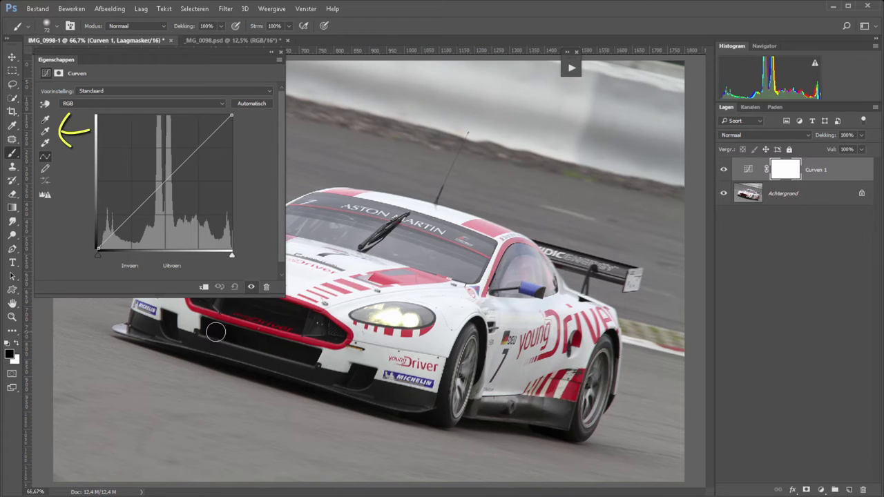
Set the Curves shadow target colour to RGB 10, 10, 10 without saving as default.
double_click(45, 123)
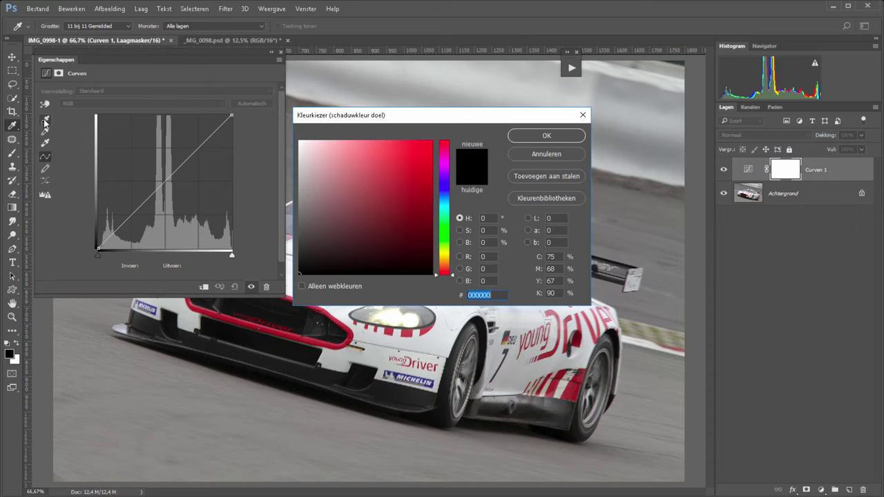
click(484, 256)
text(10)
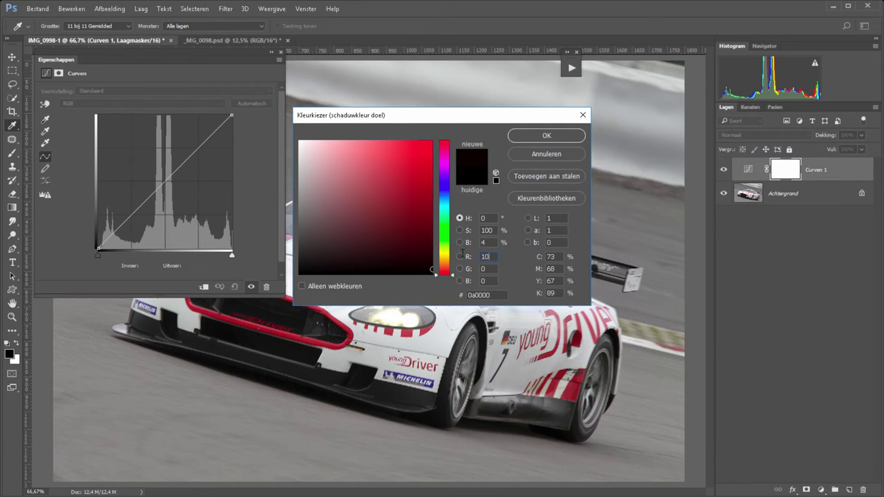
key(Tab)
text(10)
key(Tab)
text(10)
key(Return)
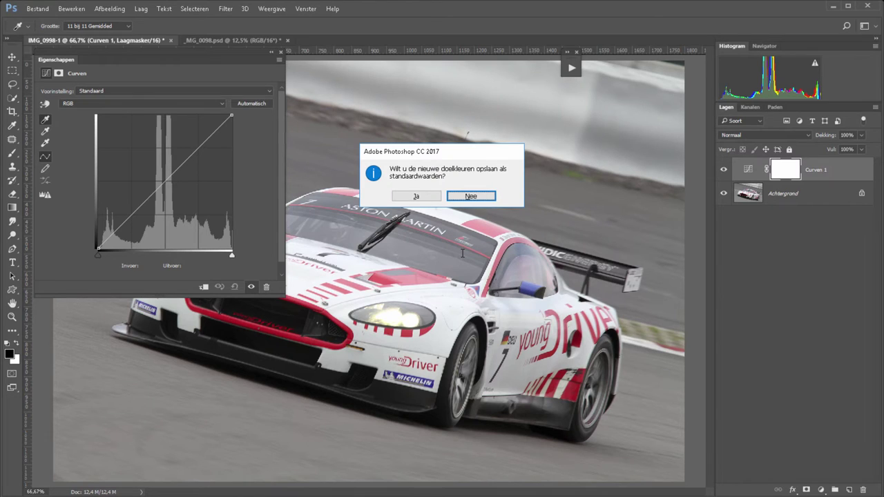
click(476, 200)
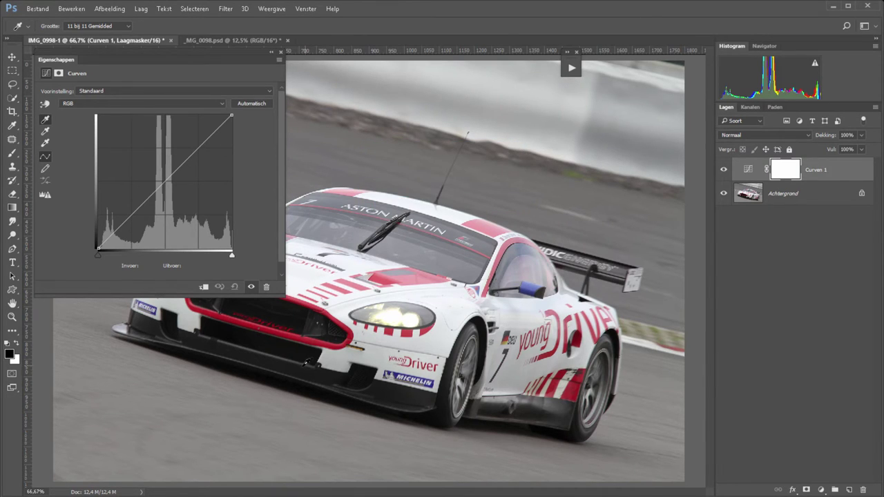
Sample the black point from several spots until the car photo looks normally exposed.
click(305, 373)
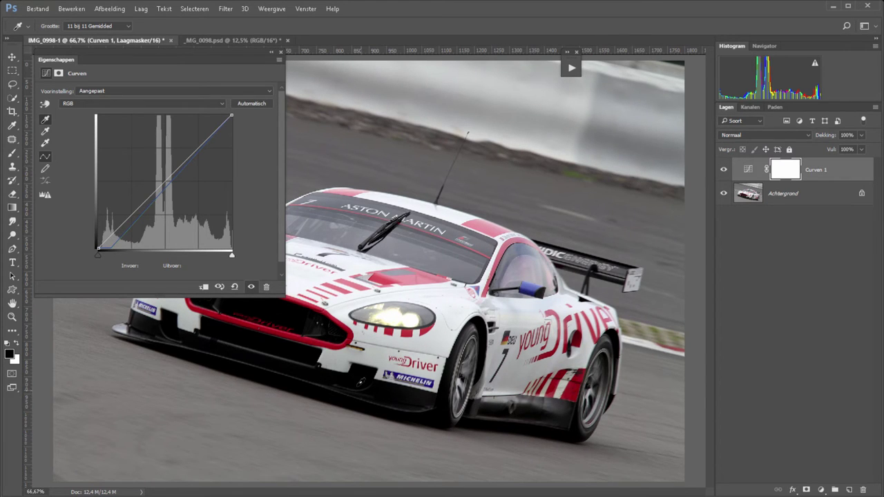
click(281, 307)
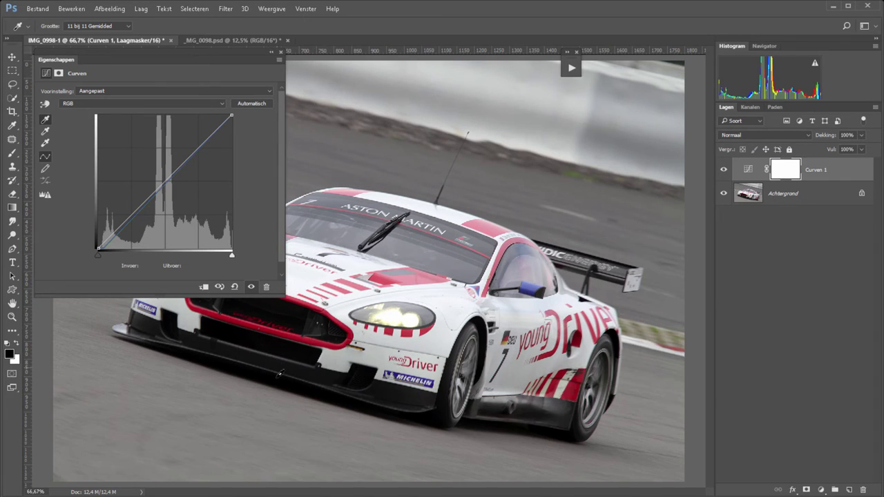
click(288, 358)
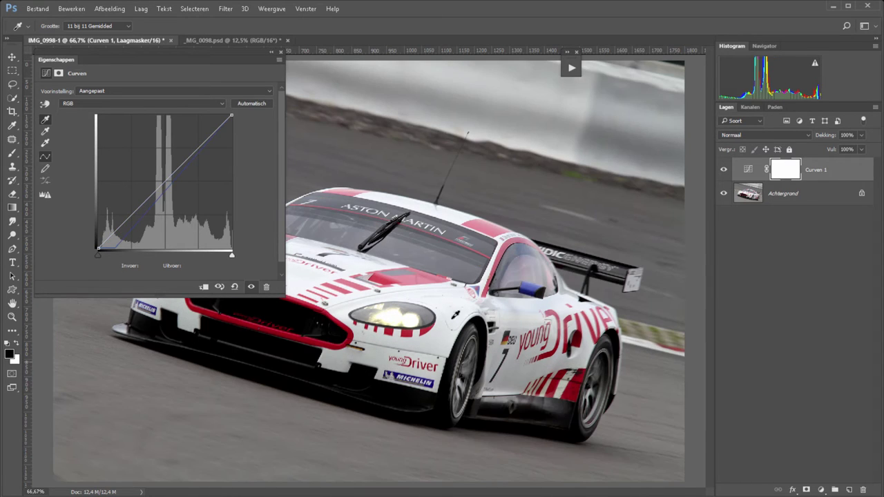
click(312, 272)
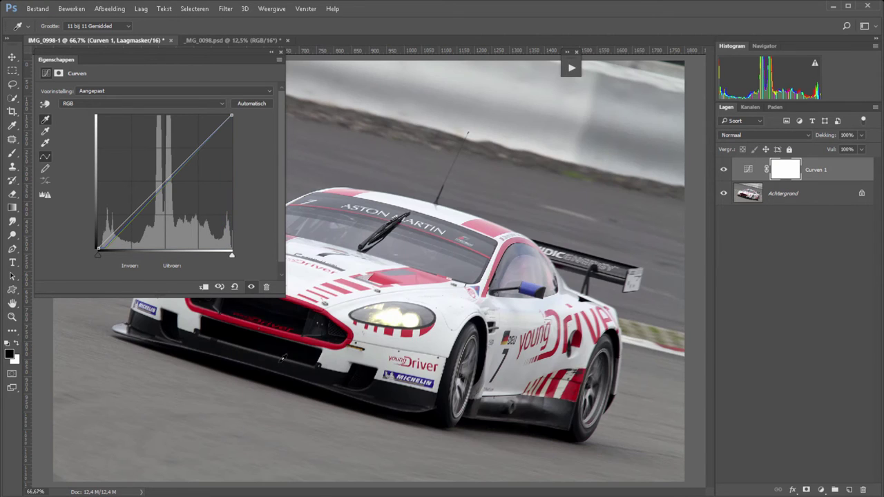
click(288, 338)
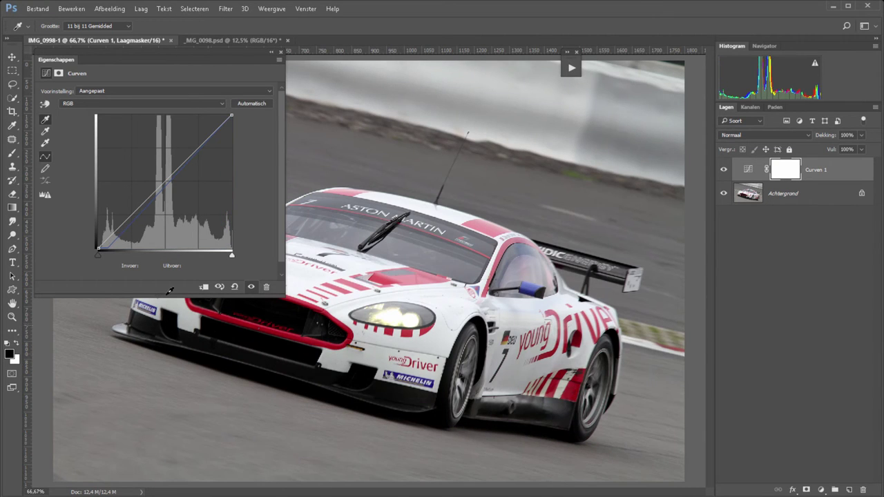
Set the highlight target to RGB 245 (no default) and sample white from the car's bodywork.
double_click(45, 142)
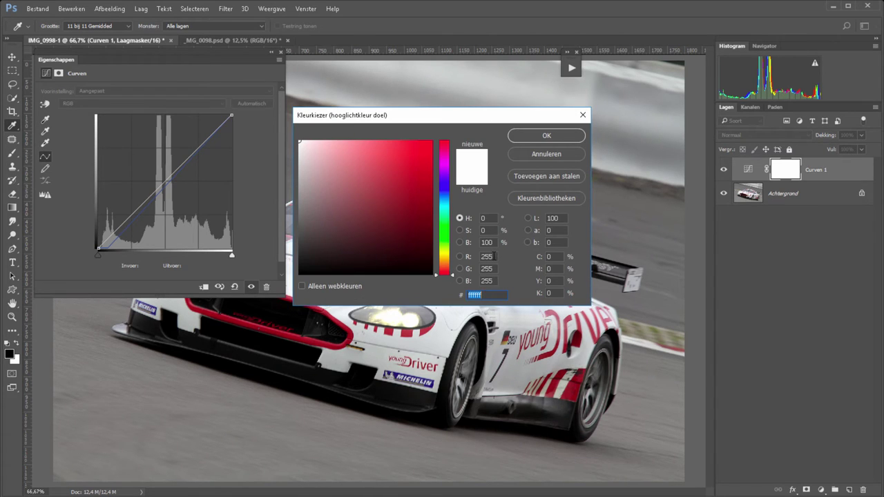
drag(495, 256, 463, 256)
text(2)
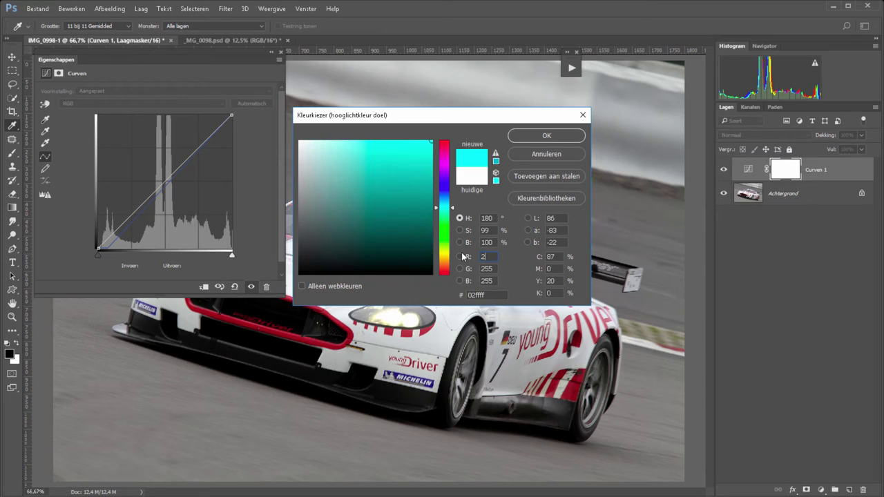
text(45)
key(Tab)
text(2)
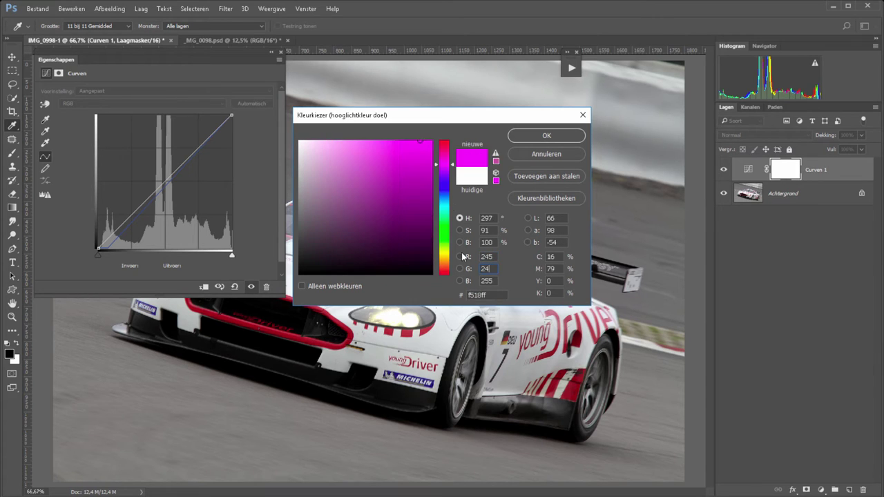
text(45)
key(Tab)
text(245)
key(Return)
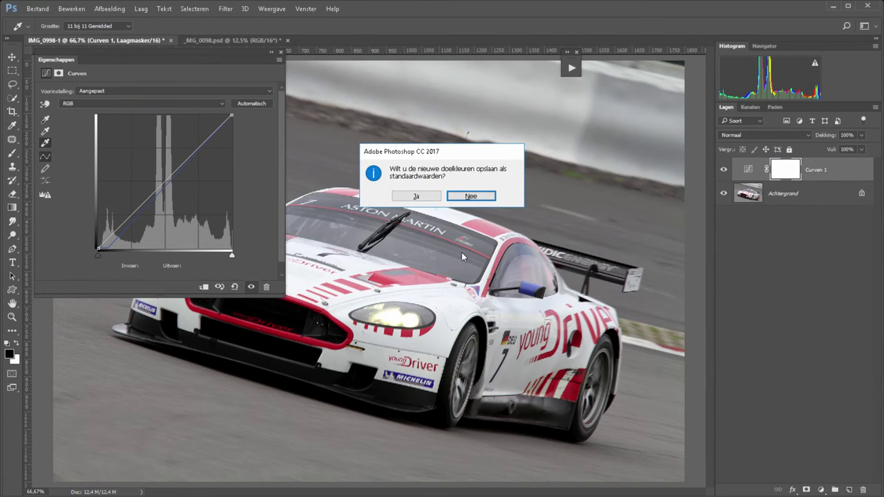
click(470, 197)
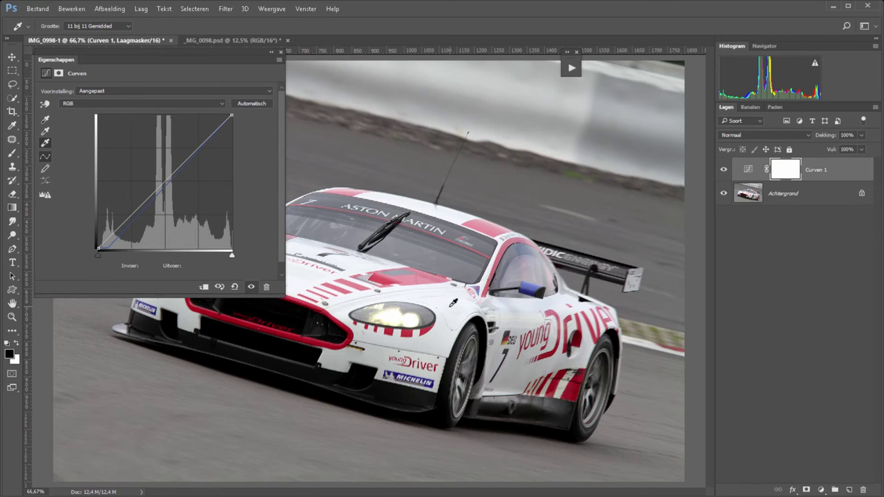
click(453, 305)
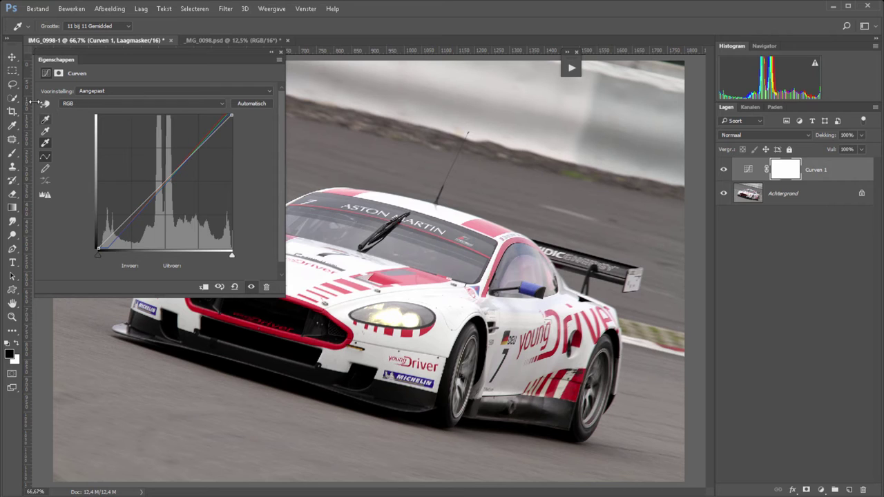
Sample the Curves grey point from the road, then toggle Curven 1 off and on to compare.
double_click(45, 133)
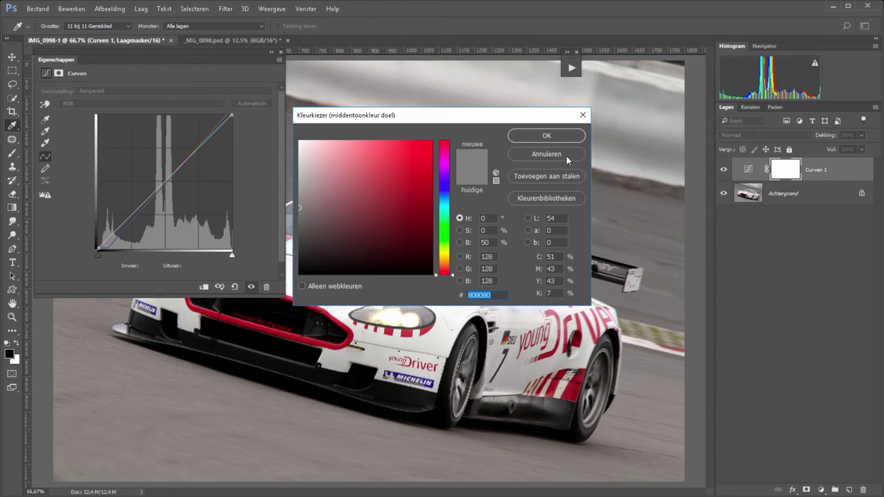
click(546, 154)
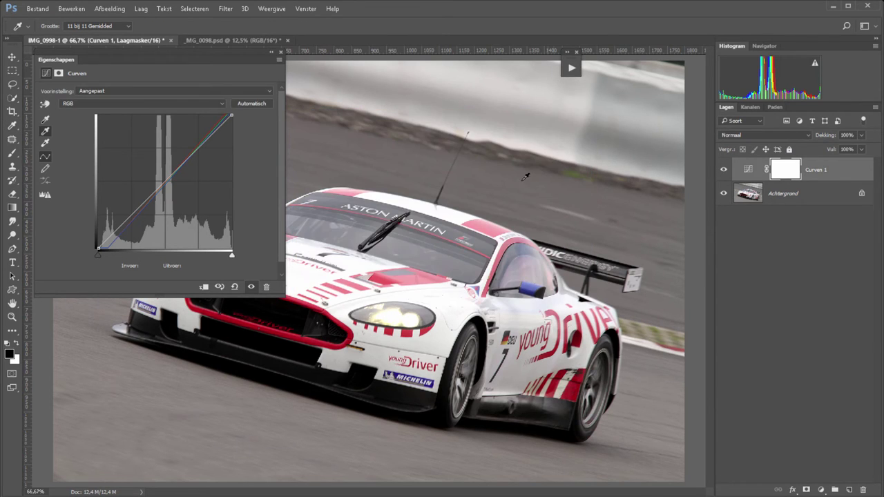
click(169, 437)
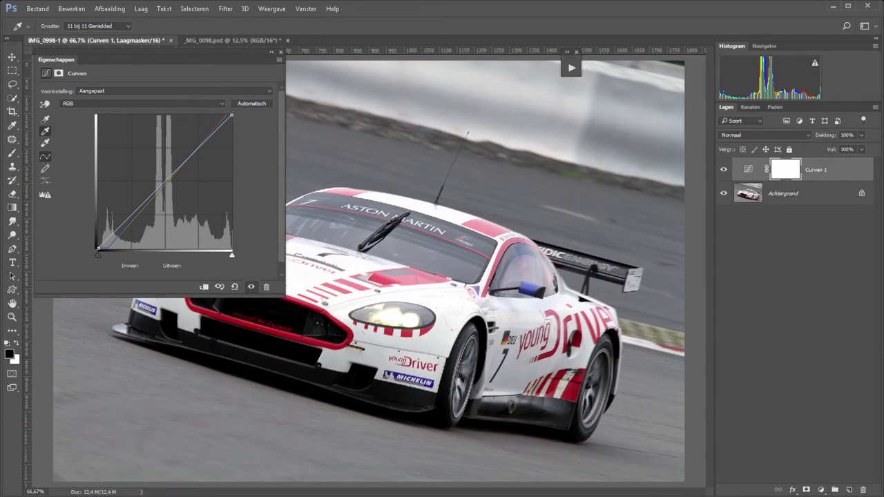
click(723, 169)
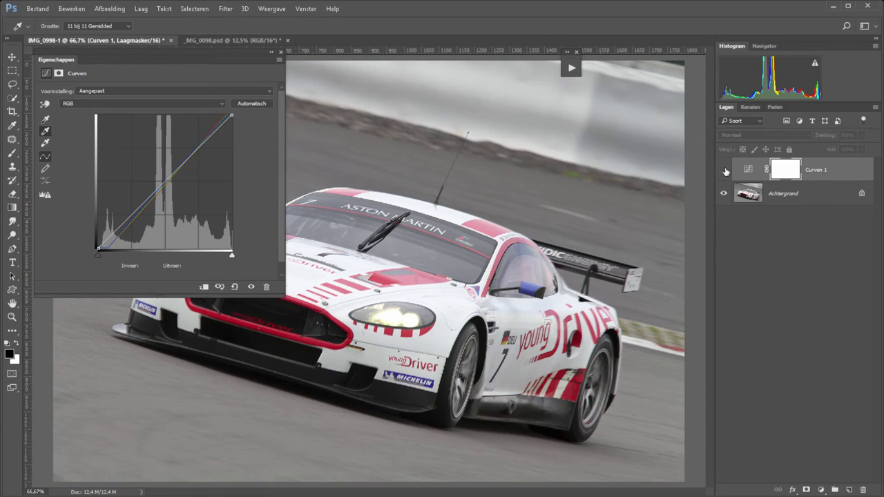
click(724, 170)
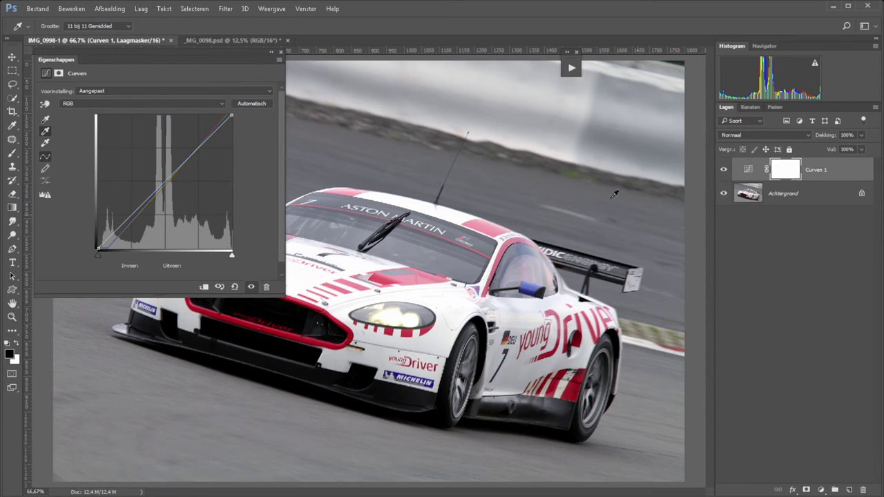
Inspect the Rood and Blauw channel curves, return to RGB, and select the targeted adjustment tool.
click(91, 102)
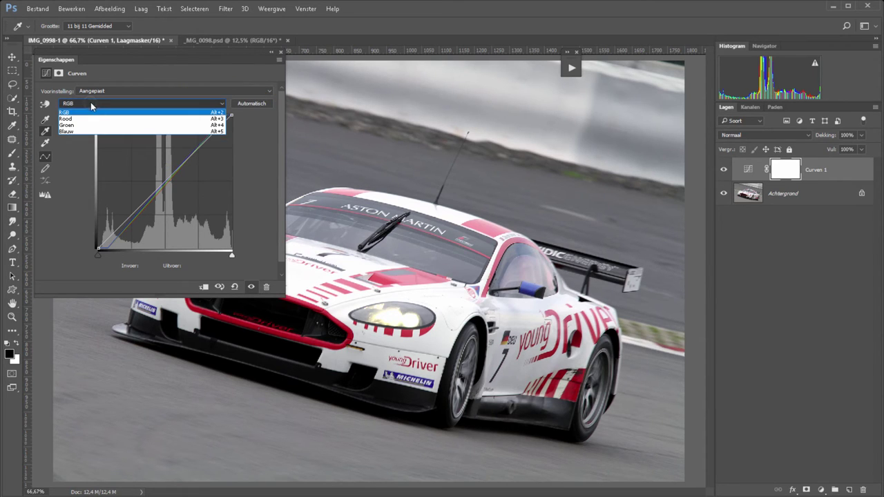
click(95, 120)
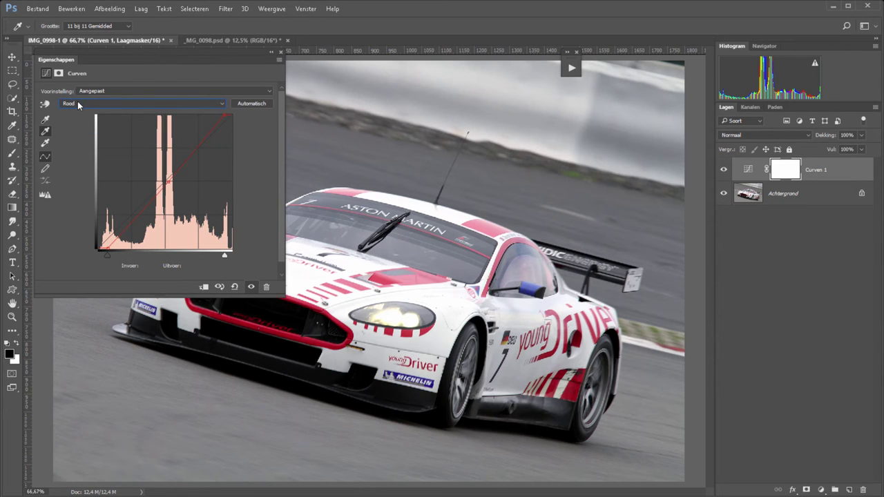
click(80, 104)
click(81, 132)
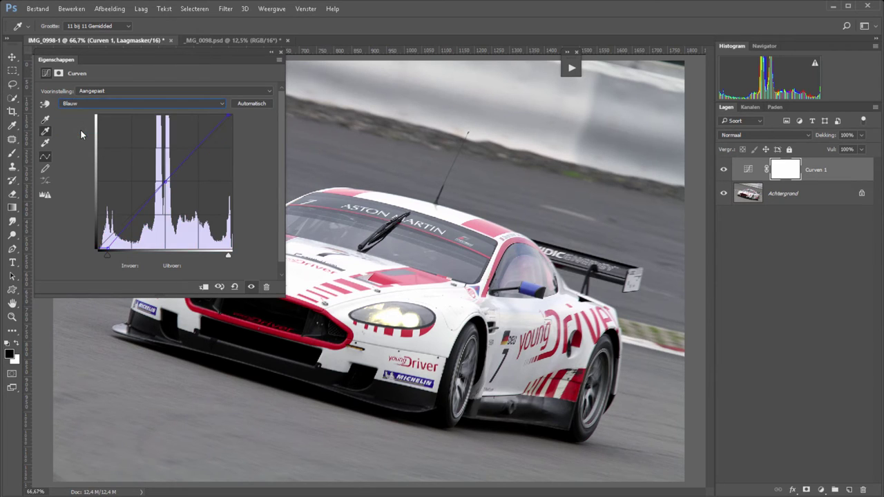
click(74, 104)
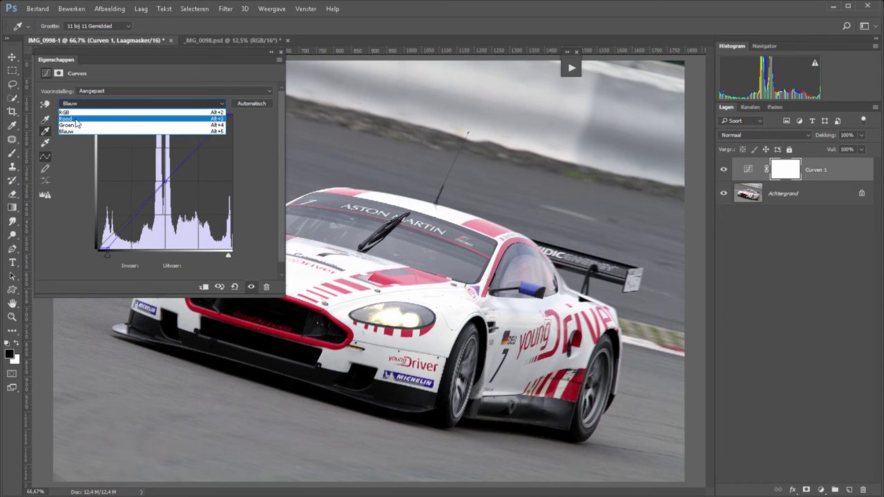
click(76, 112)
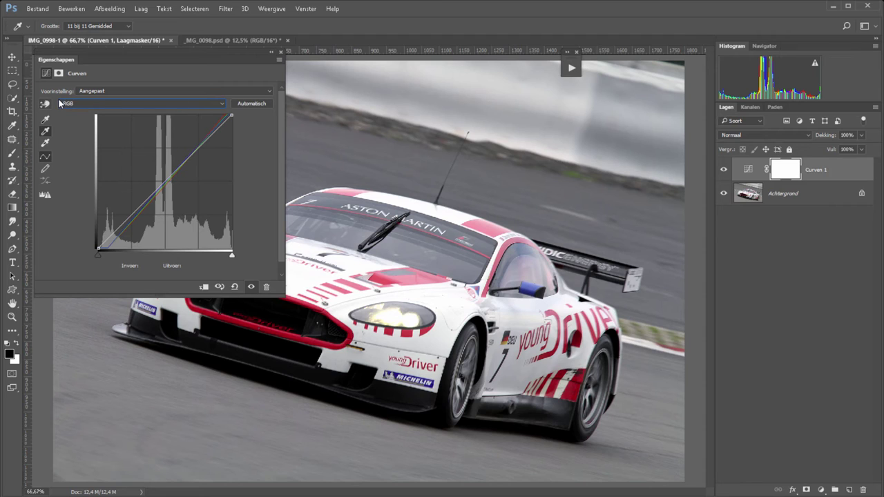
click(46, 105)
Add a road point with 101 by 101 Gemiddeld sampling and drag it upward to brighten.
click(296, 416)
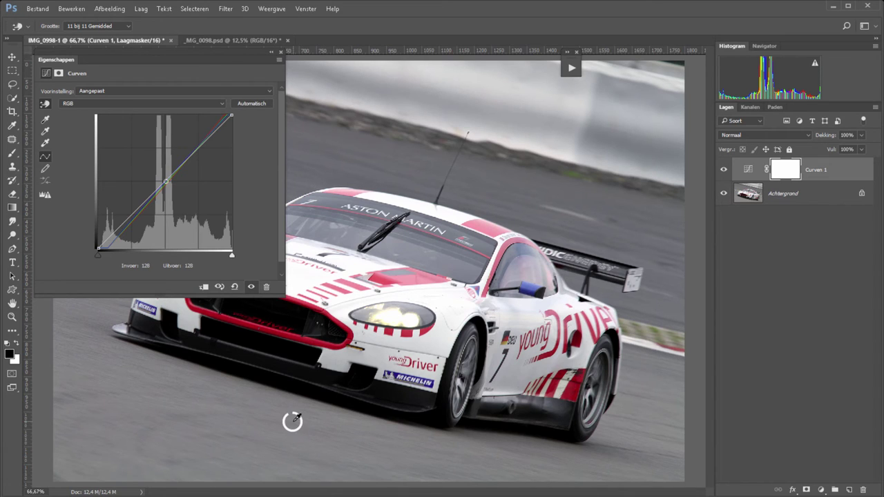
right_click(293, 420)
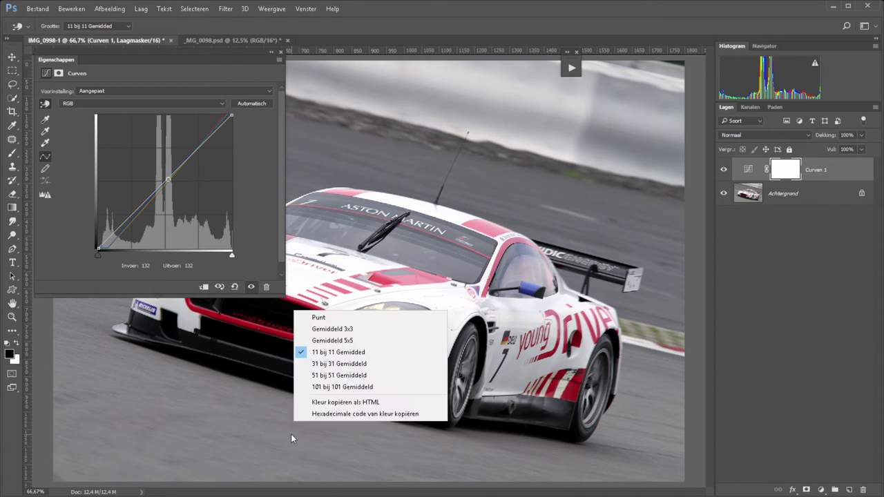
click(304, 391)
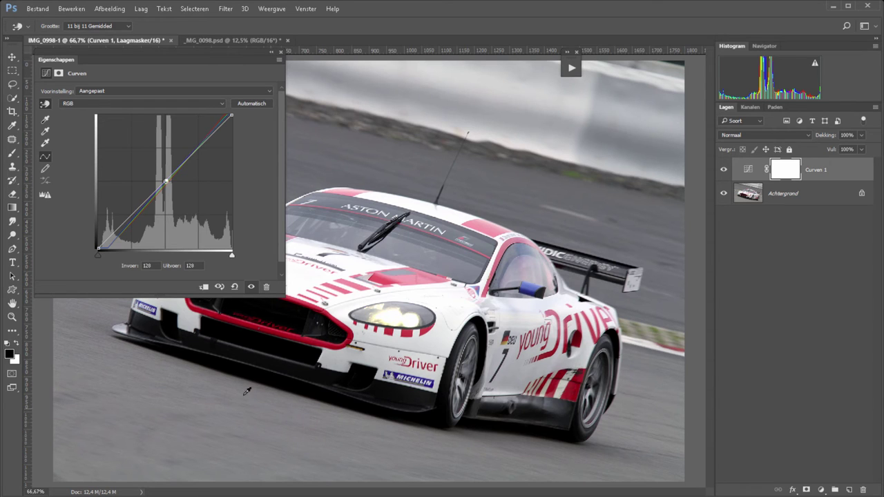
mouse_move(167, 181)
mouse_down()
mouse_move(162, 167)
mouse_move(191, 238)
mouse_move(192, 299)
mouse_up()
View the Rood channel curve, then switch to the _MG_0098.psd portrait document.
click(95, 103)
click(91, 121)
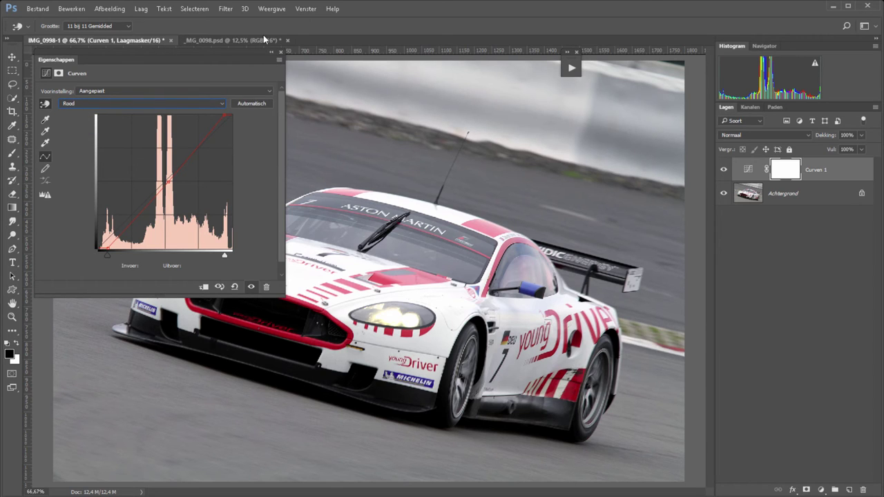
click(223, 40)
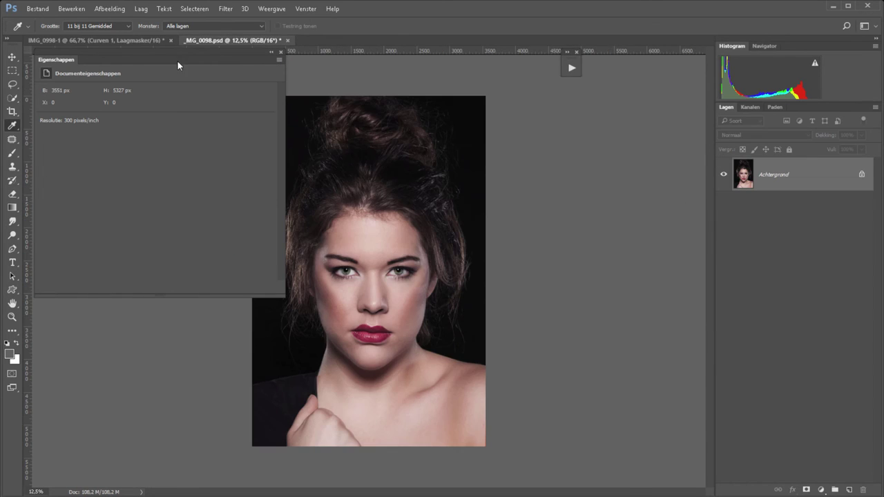
Add a Curven adjustment layer to the portrait and move its Properties panel to the lower left.
click(821, 489)
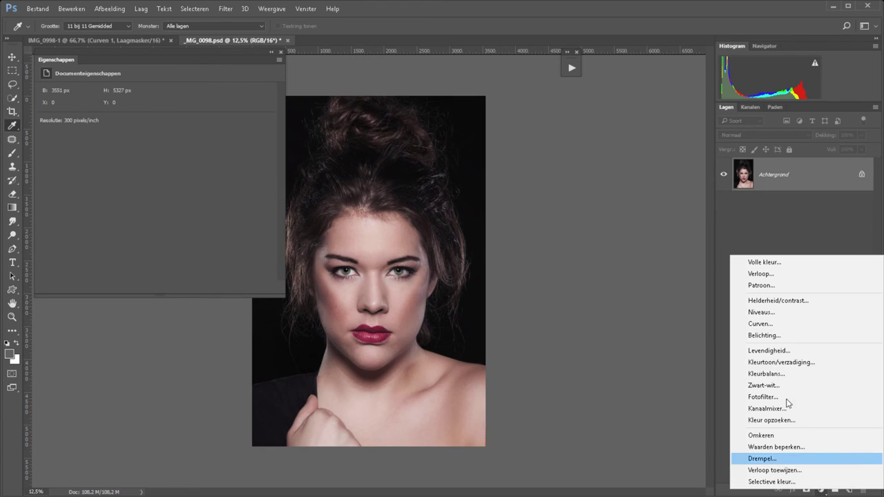
click(767, 324)
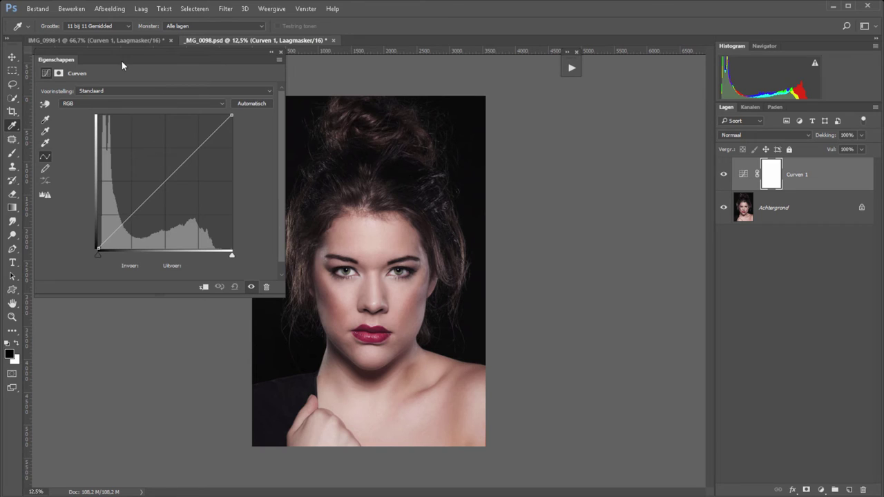
drag(122, 61, 102, 207)
drag(47, 218, 47, 213)
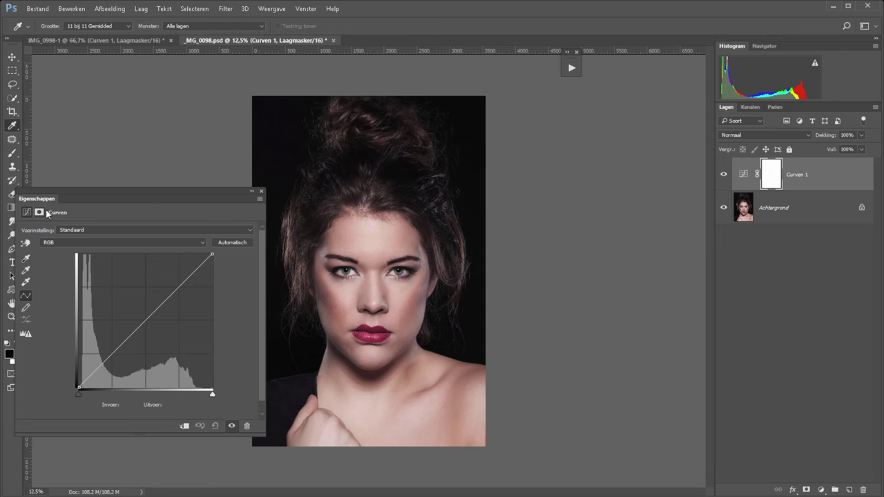
On the Blauw curve, enter a point value of 60 and raise the blue shadows.
click(62, 243)
click(60, 271)
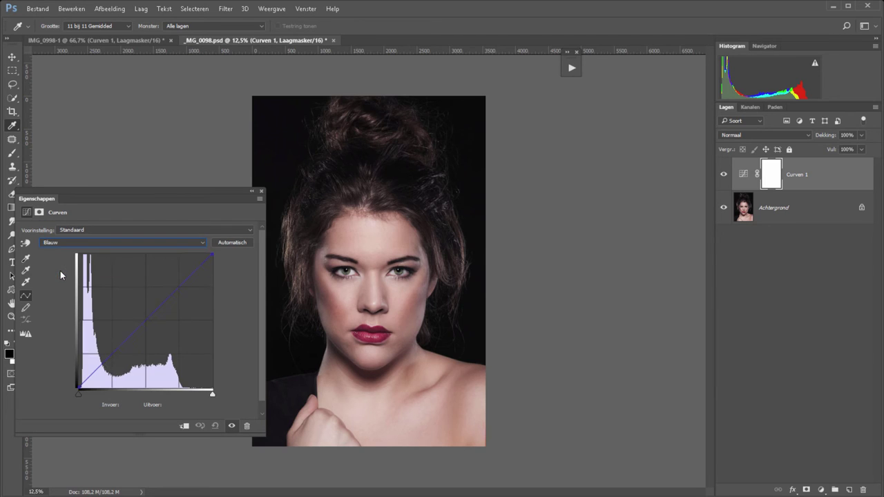
text(60)
key(Return)
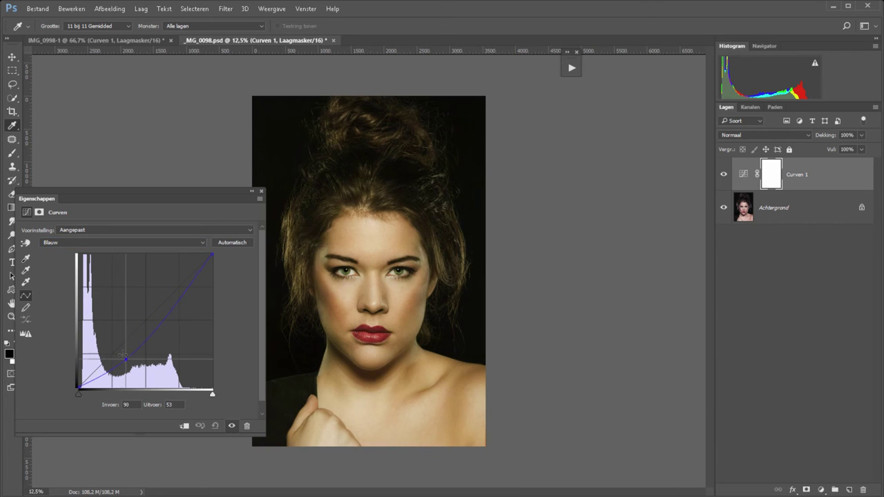
drag(122, 356, 109, 341)
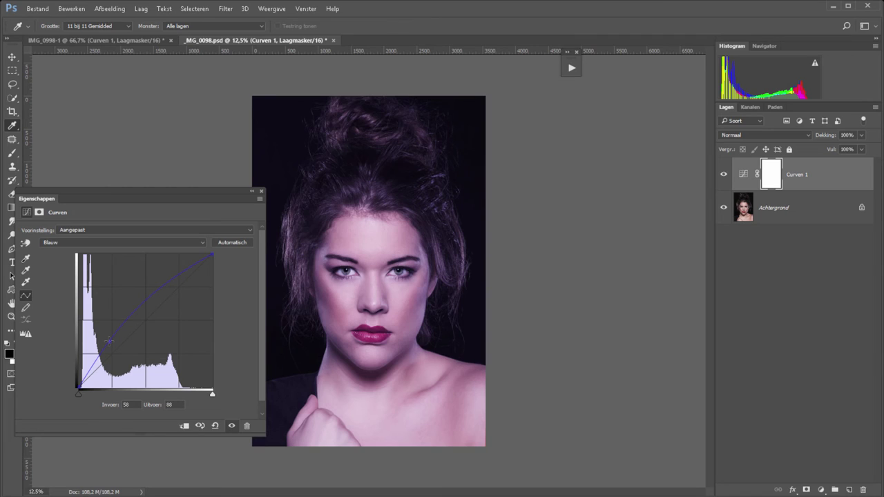
Return to the Blauw curve and drag its point back onto the diagonal.
click(26, 242)
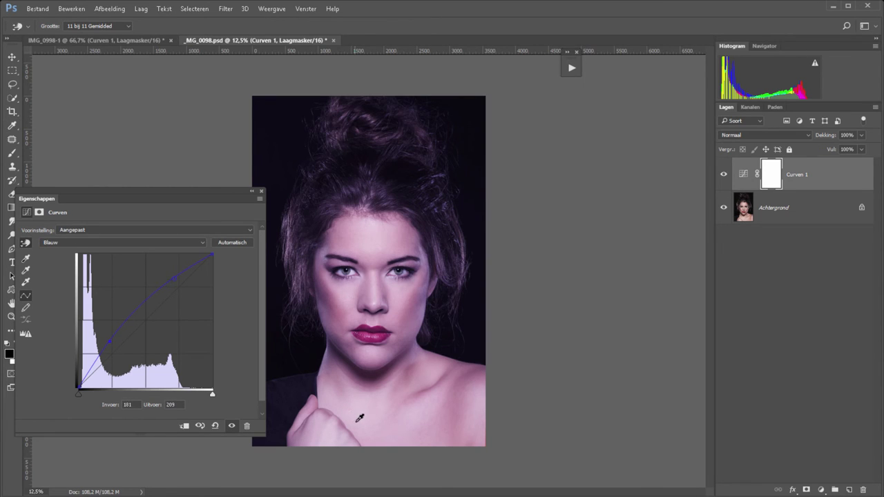
click(93, 243)
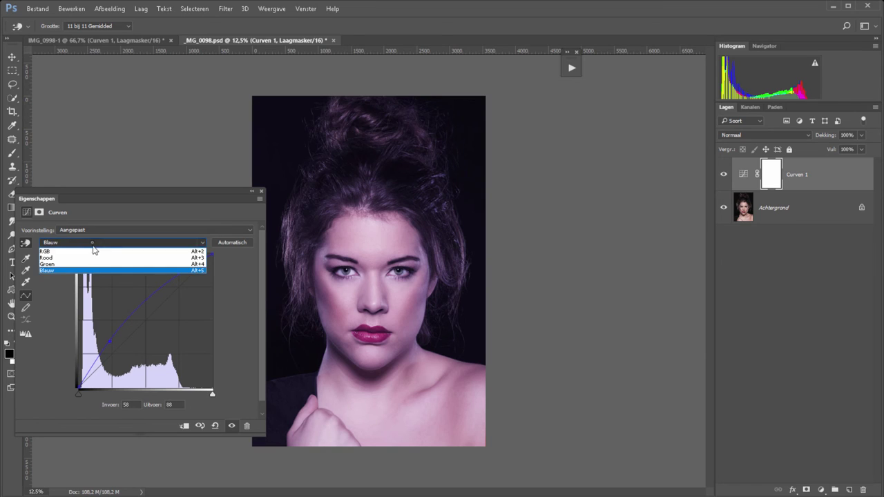
click(92, 251)
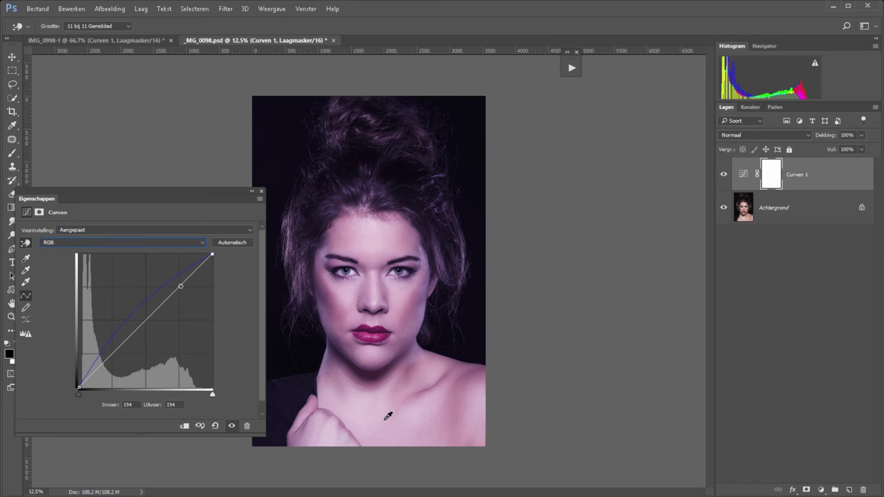
click(84, 243)
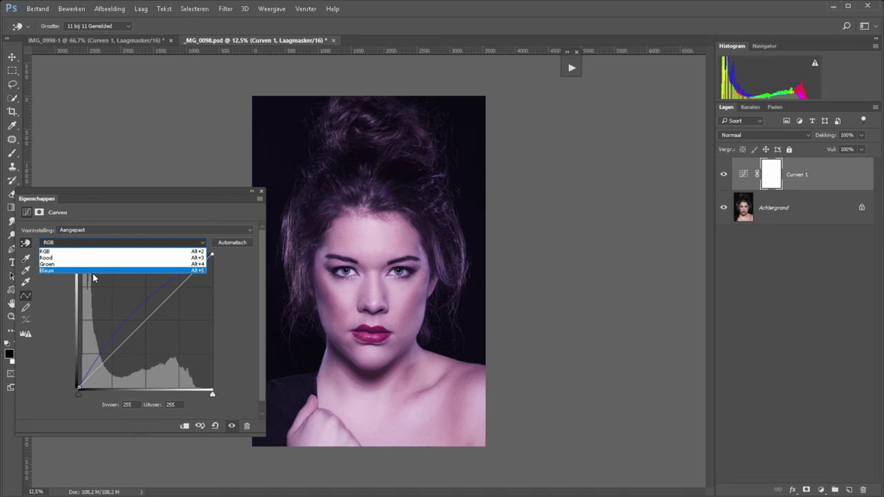
click(94, 269)
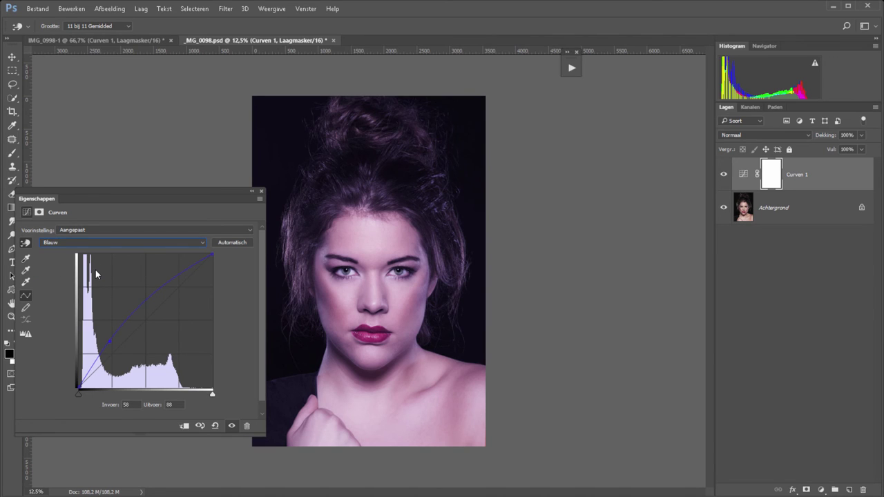
drag(109, 341, 102, 365)
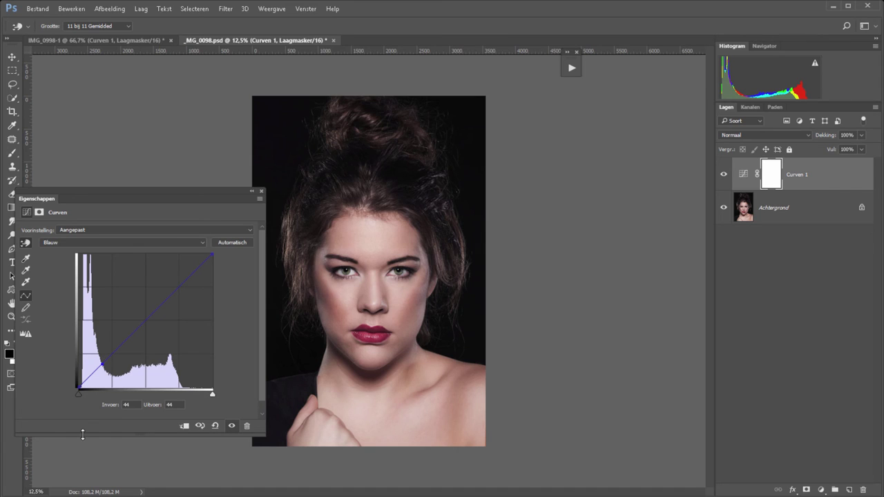
Lift the blue black point and add anchor points to keep mids and highlights neutral.
drag(78, 388, 78, 370)
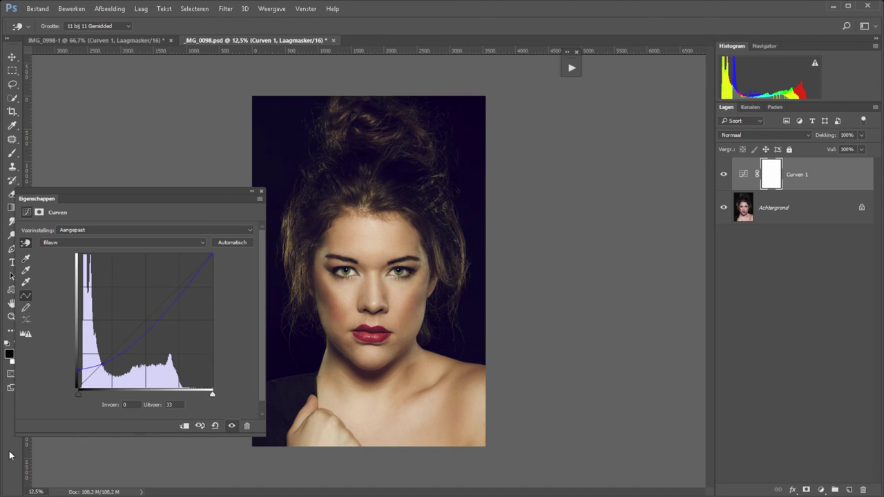
drag(129, 342, 129, 336)
drag(163, 304, 163, 305)
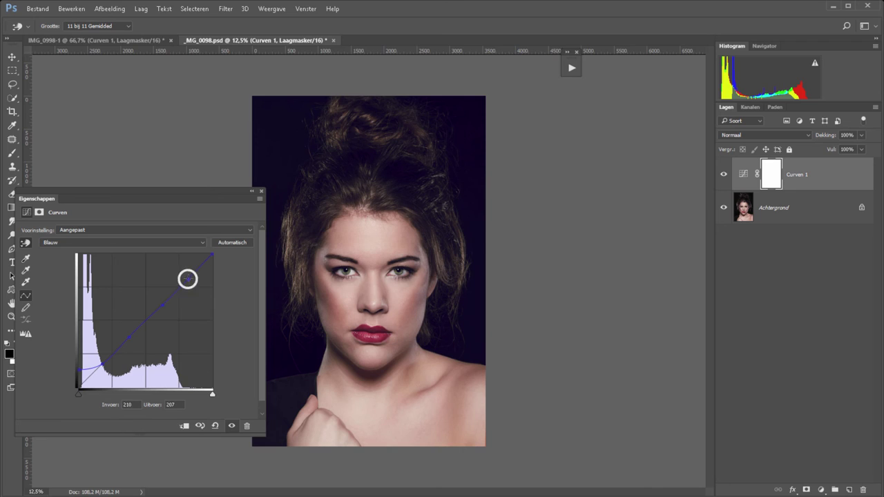
drag(188, 277, 188, 278)
drag(80, 370, 74, 355)
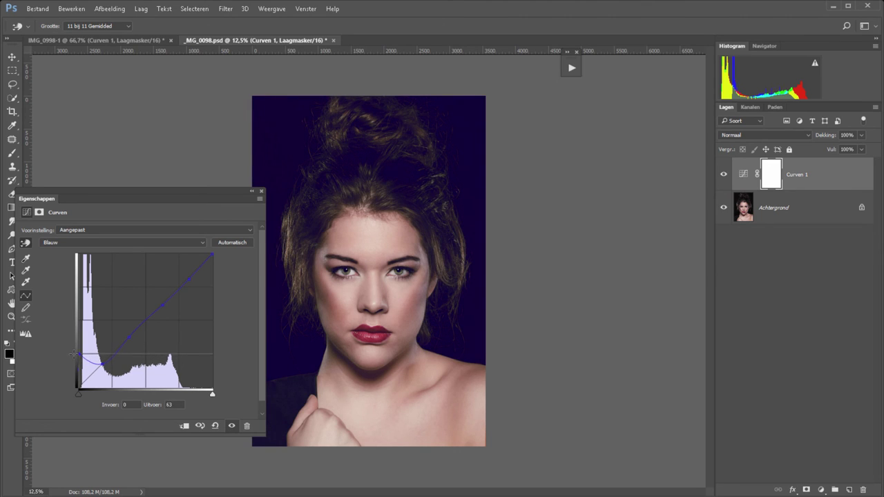
click(109, 356)
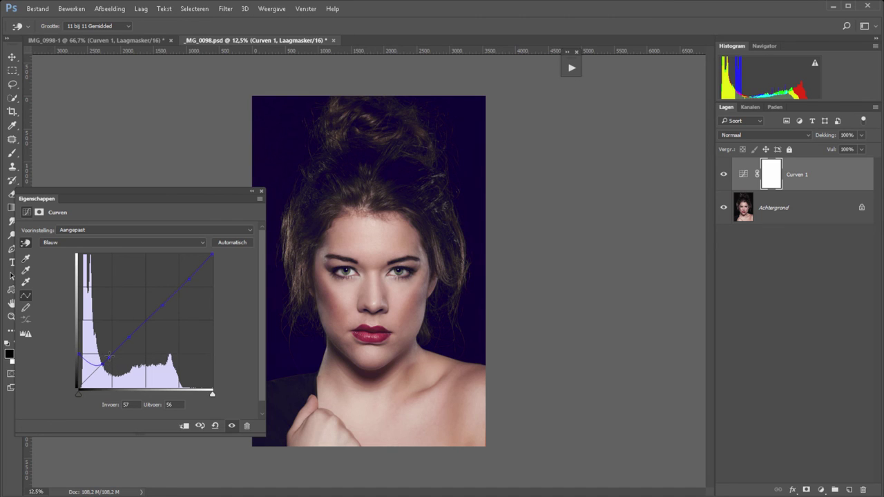
Toggle Curven 1 visibility twice to compare the blue tint with the original.
click(724, 174)
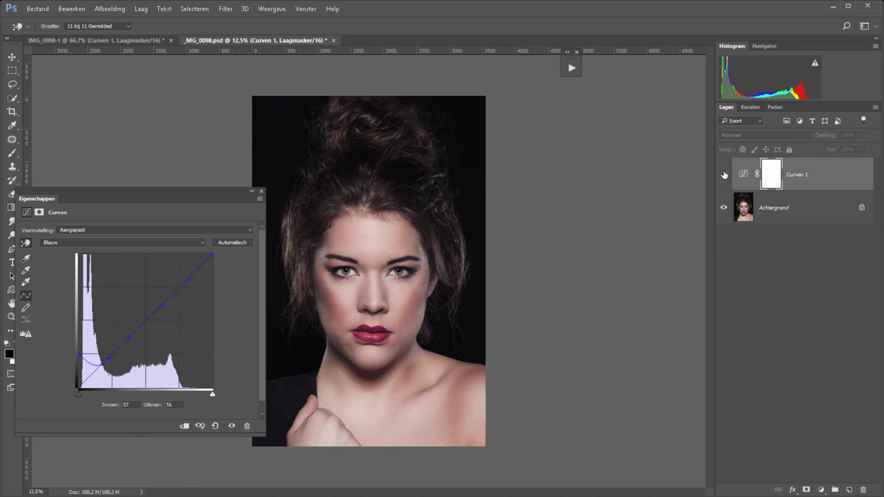
click(724, 174)
click(724, 173)
click(724, 173)
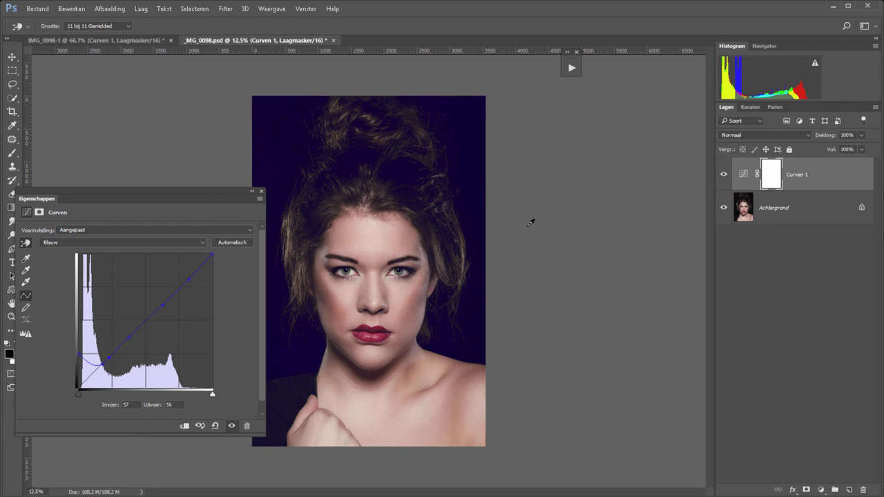
Zoom in on the eyes and paint black over the left eye on the Curven 1 mask.
click(11, 316)
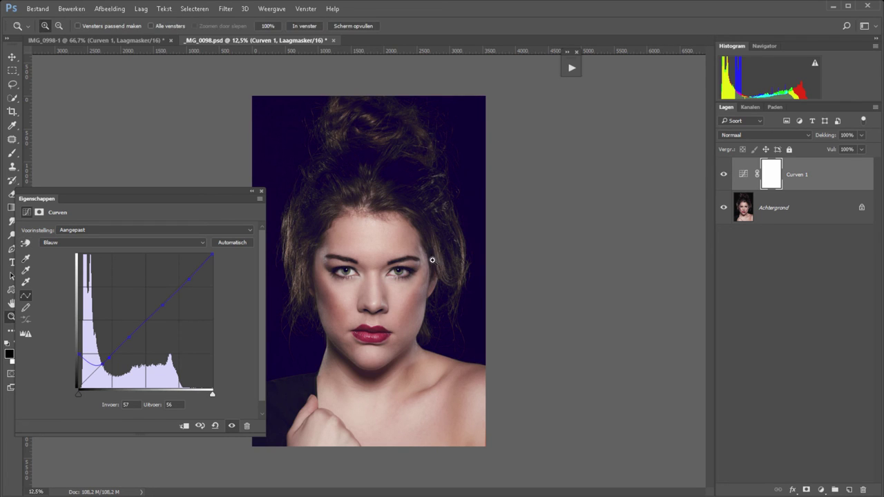
drag(384, 275, 544, 294)
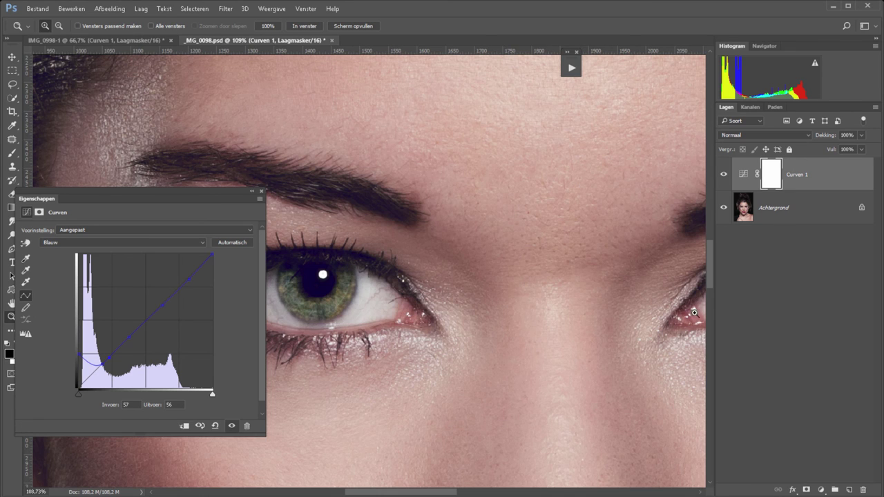
key(h)
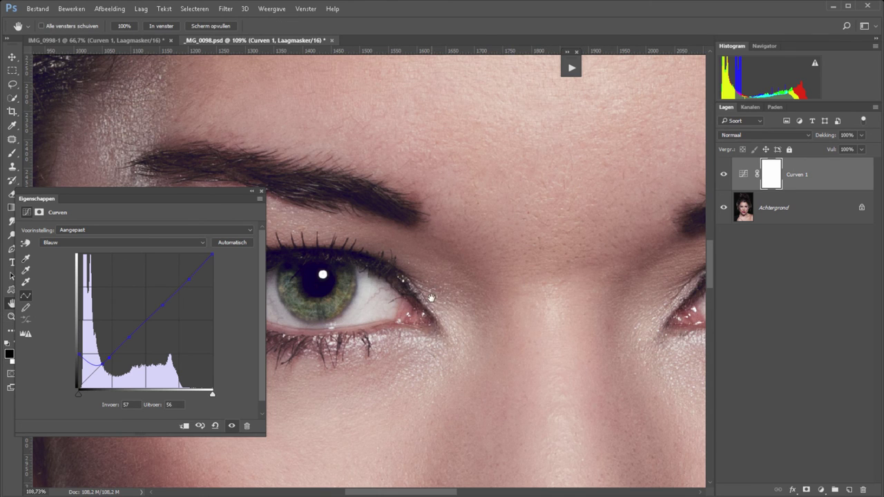
drag(430, 296, 593, 253)
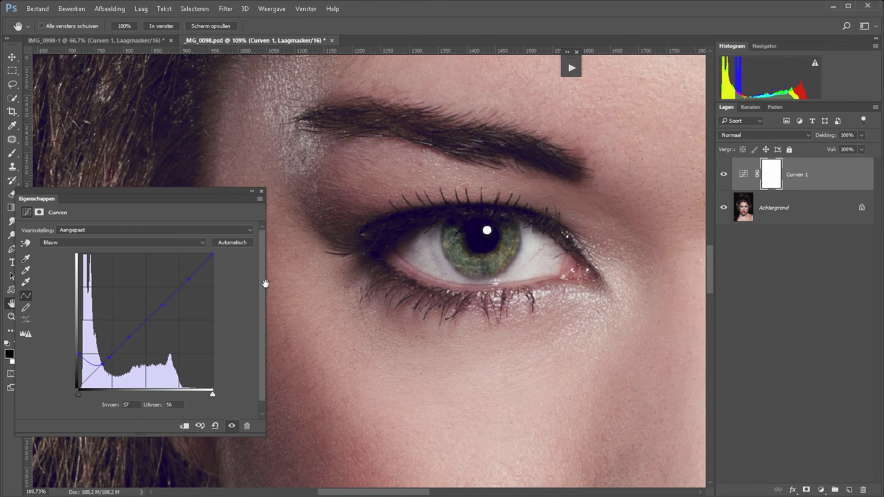
click(11, 153)
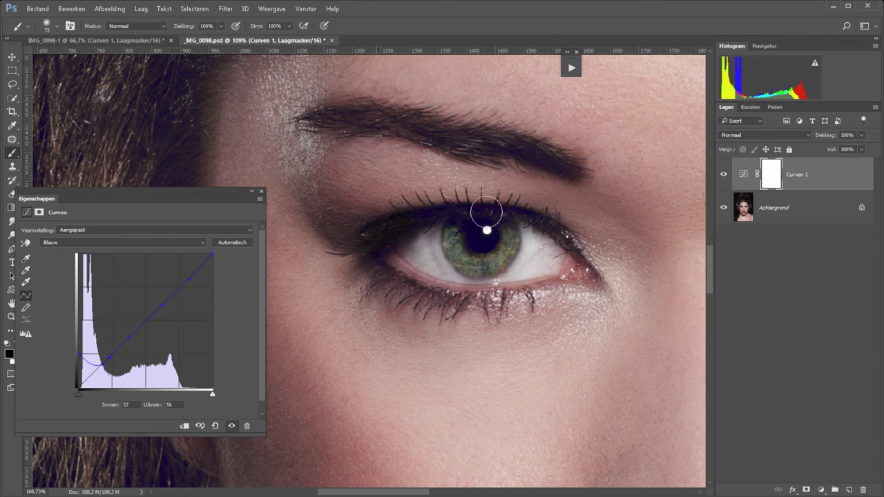
drag(588, 254, 420, 233)
Paint out the right eye on the mask, then fit the portrait to the window.
drag(587, 266, 65, 251)
drag(603, 230, 586, 216)
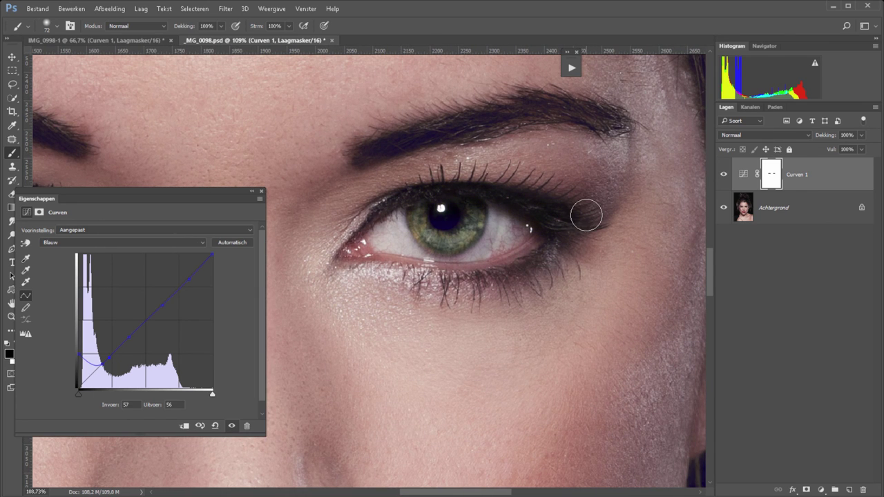
key(ctrl+0)
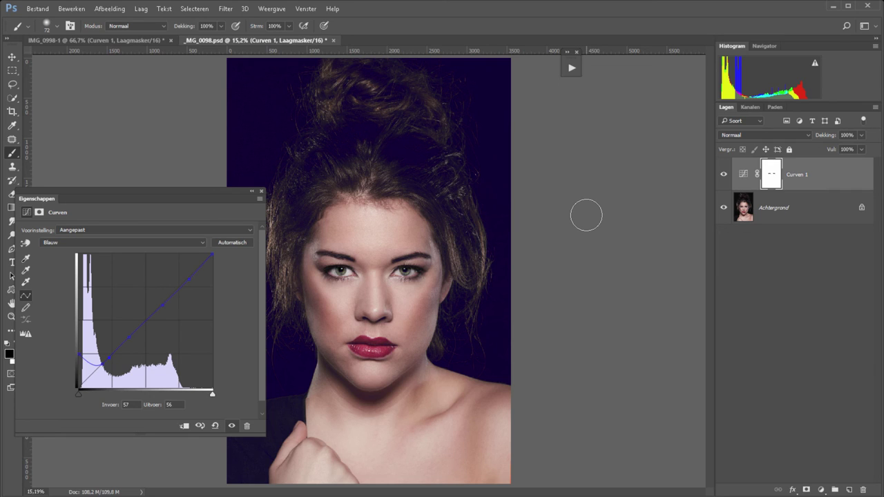
Switch the Curves channel to Rood and lift the red shadows toward a magenta background.
click(71, 242)
click(74, 260)
key(Up)
key(Up)
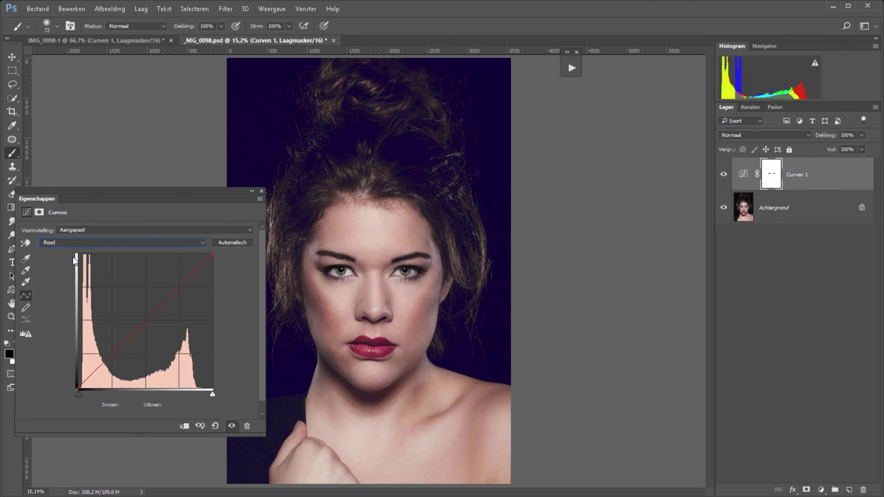
drag(78, 388, 75, 358)
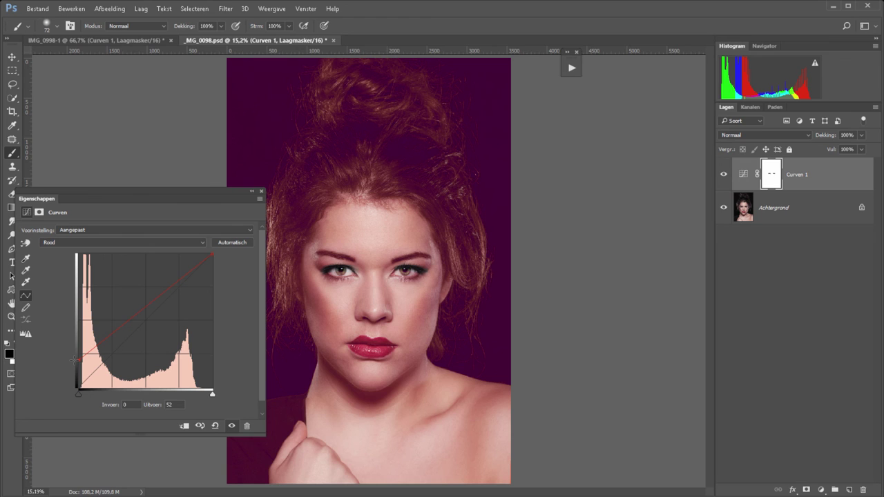
drag(107, 337, 107, 357)
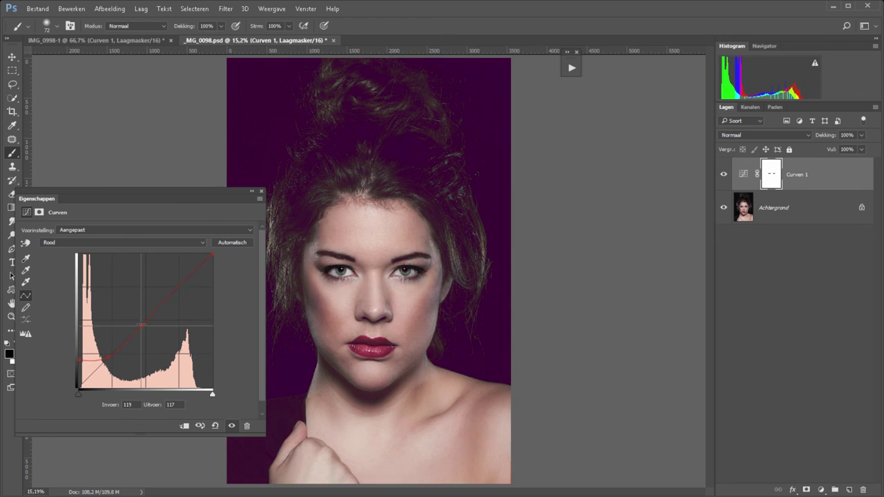
Rework the red curve's midpoints and add an upper point anchoring the red highlights.
click(141, 324)
drag(141, 324, 187, 390)
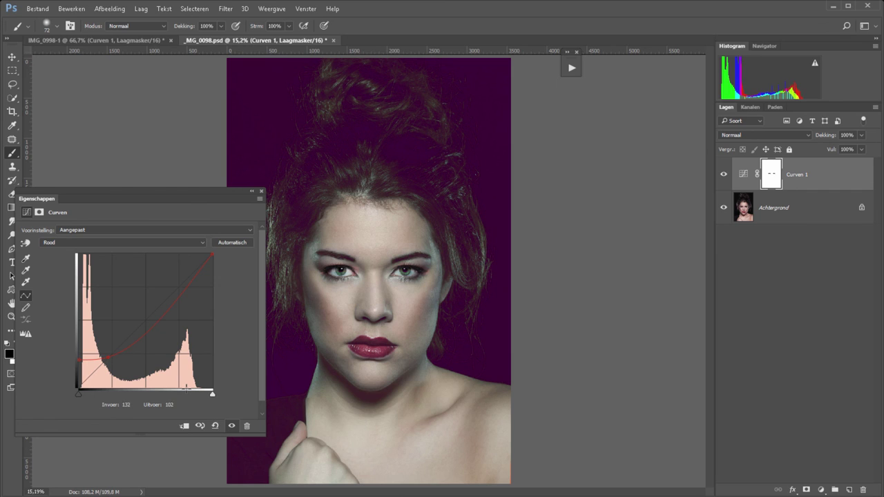
drag(147, 323, 147, 318)
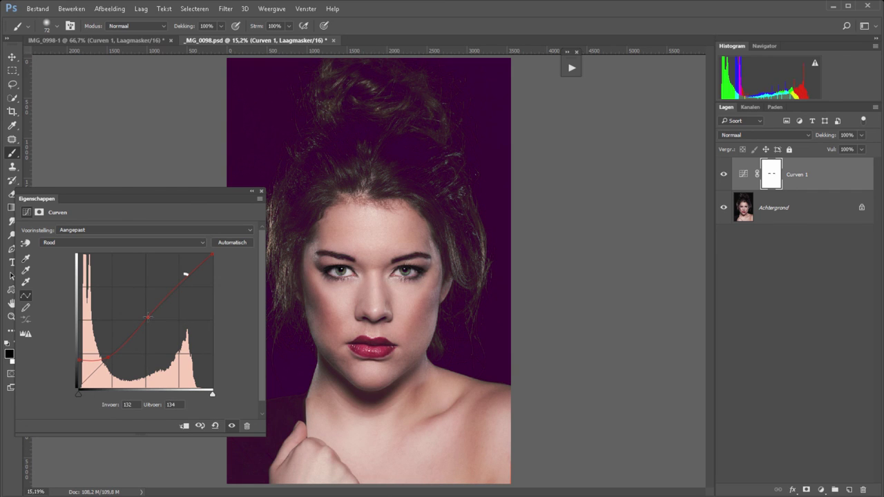
click(181, 284)
click(181, 283)
Move the Curves Properties panel aside and compare the purple tint before and after.
mouse_move(45, 200)
mouse_down()
mouse_move(717, 157)
mouse_move(734, 88)
mouse_up()
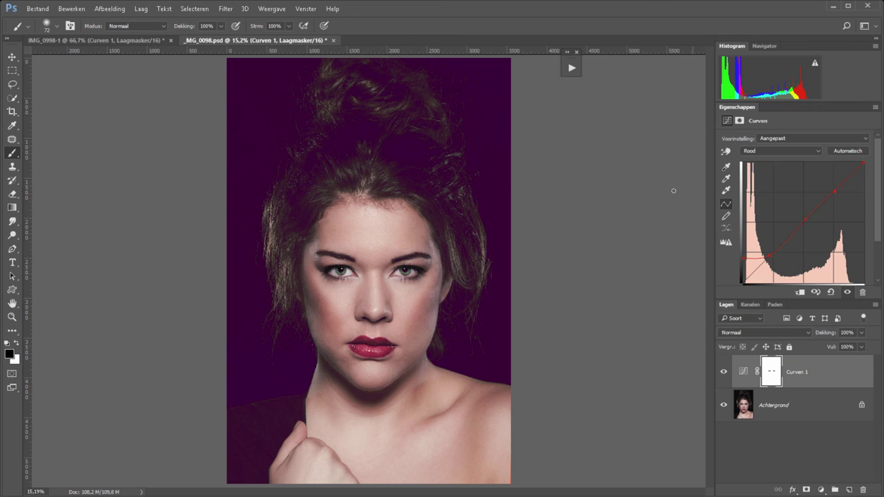
click(724, 372)
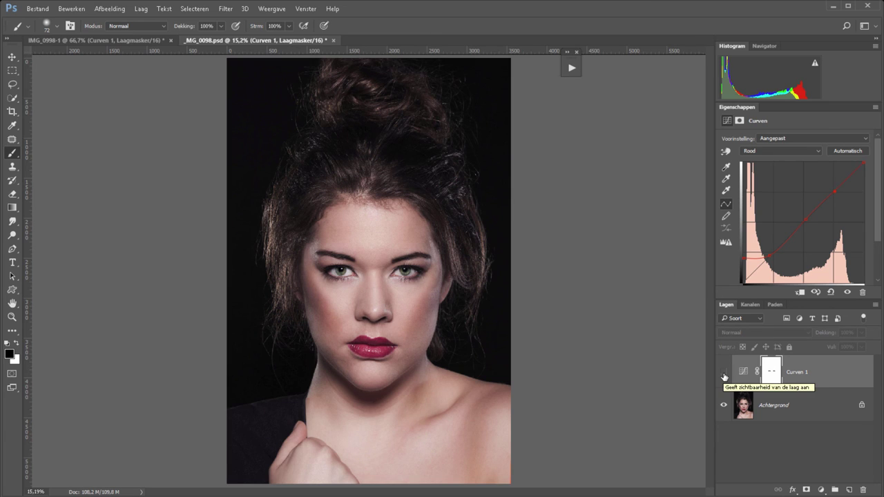
click(724, 373)
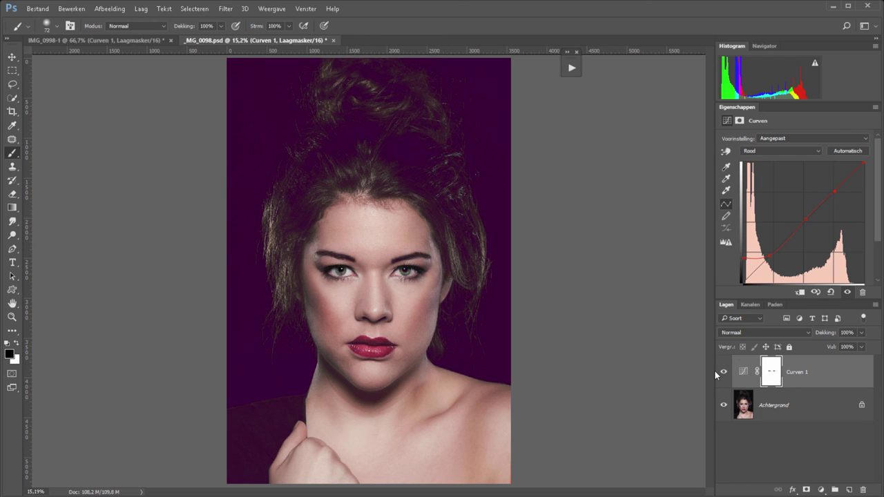
Mask out the upper-left hair on Curven 1 with a 291 px, 0% hardness black brush.
right_click(351, 276)
drag(446, 302, 461, 304)
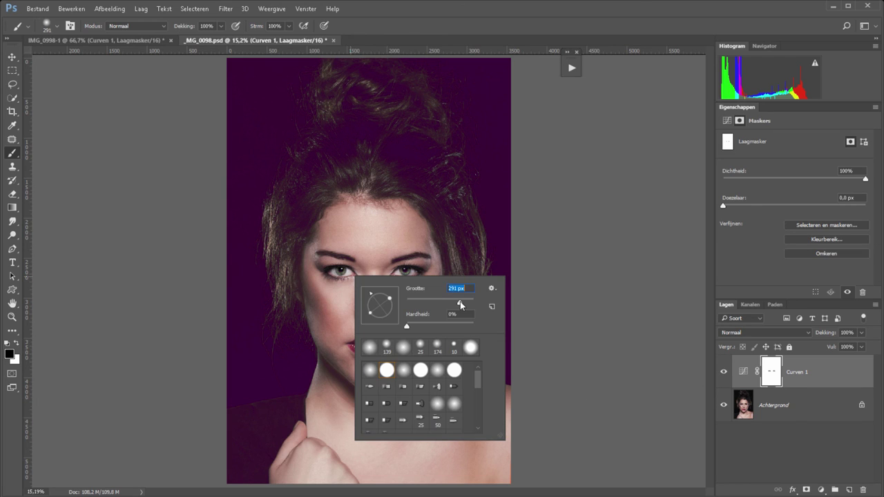
click(292, 246)
mouse_move(299, 181)
mouse_down()
mouse_move(323, 145)
mouse_move(445, 224)
mouse_up()
Enlarge the brush to 1457 px and mask the woman's face and neck.
right_click(445, 225)
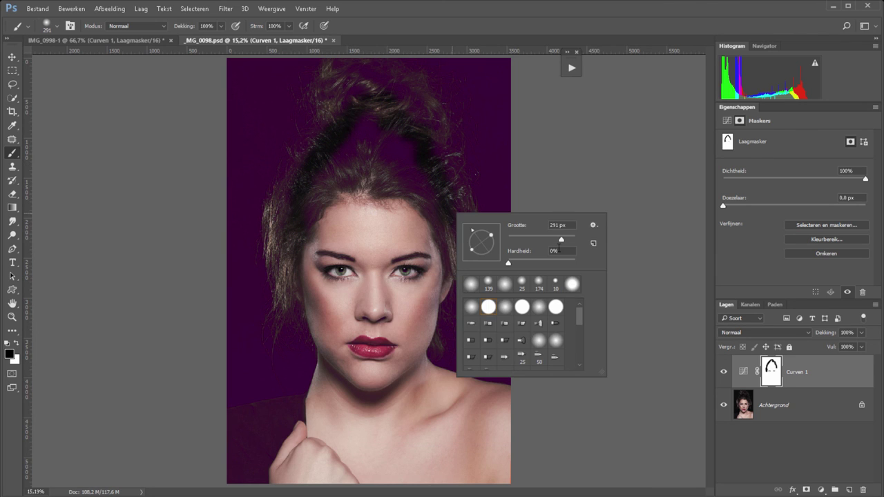
double_click(558, 225)
text(1457)
key(Return)
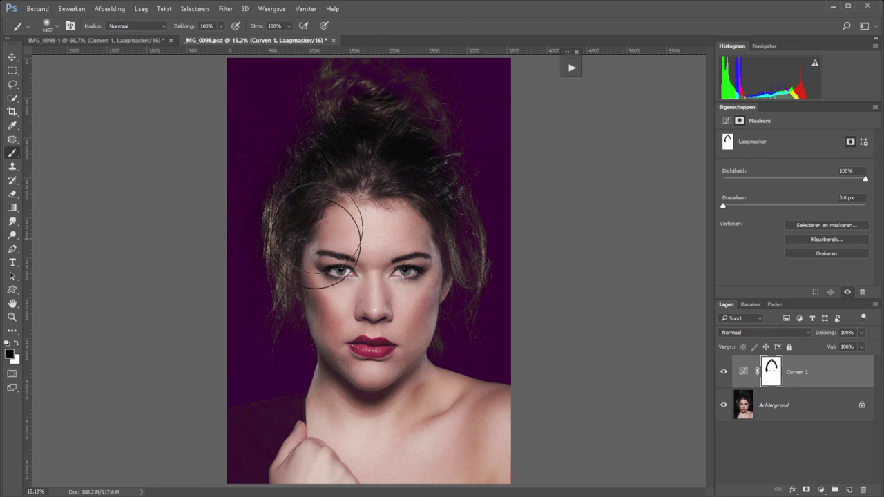
drag(366, 242, 353, 393)
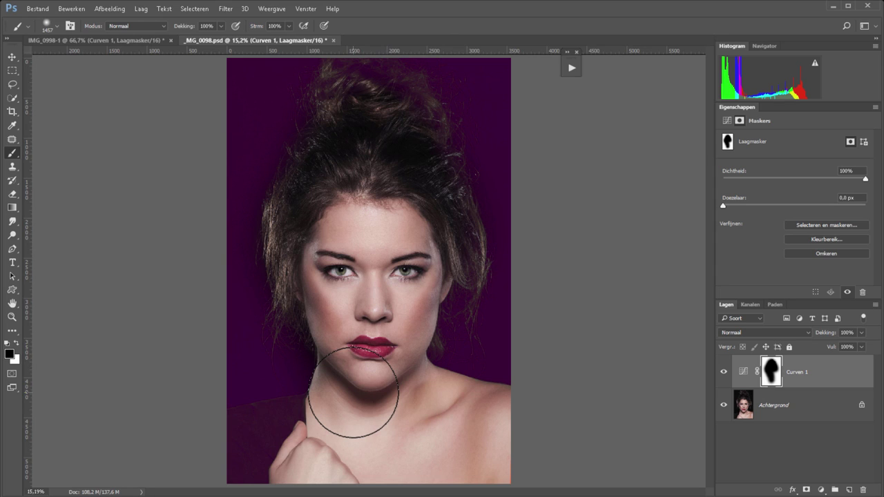
Delete the red channel's shadow point on Curven 1, straightening the Rood curve.
click(744, 372)
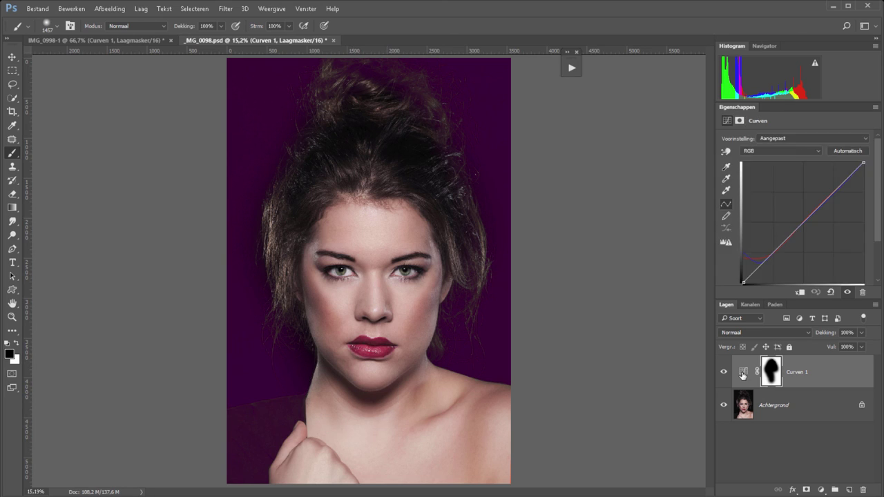
click(766, 150)
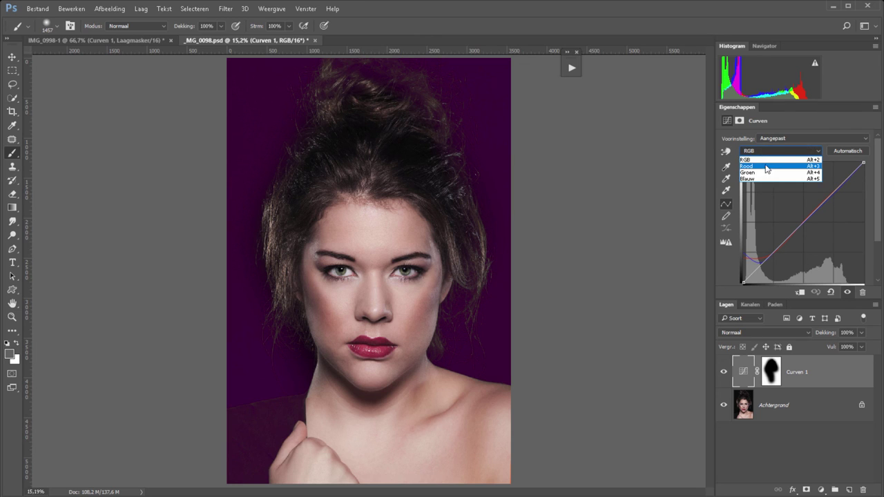
click(766, 168)
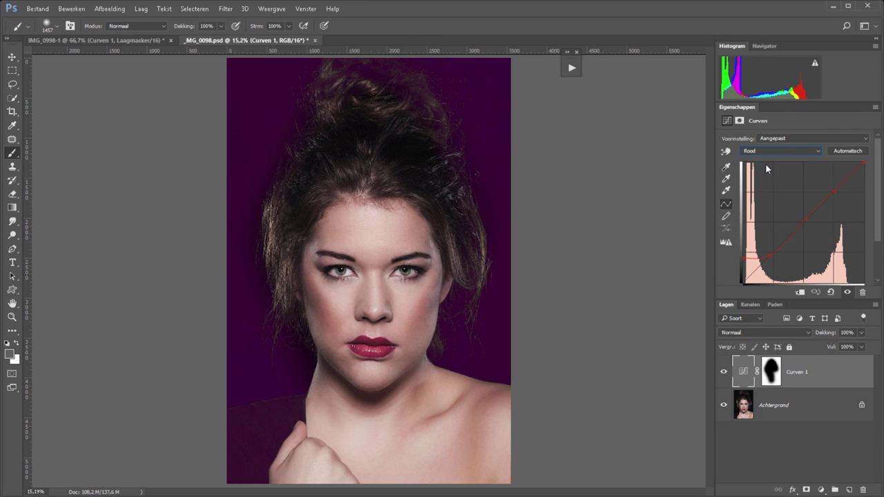
drag(769, 256, 775, 300)
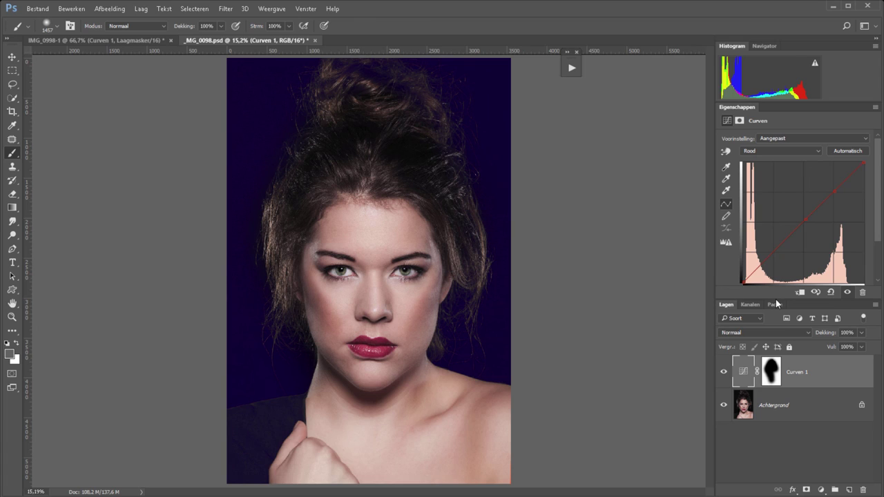